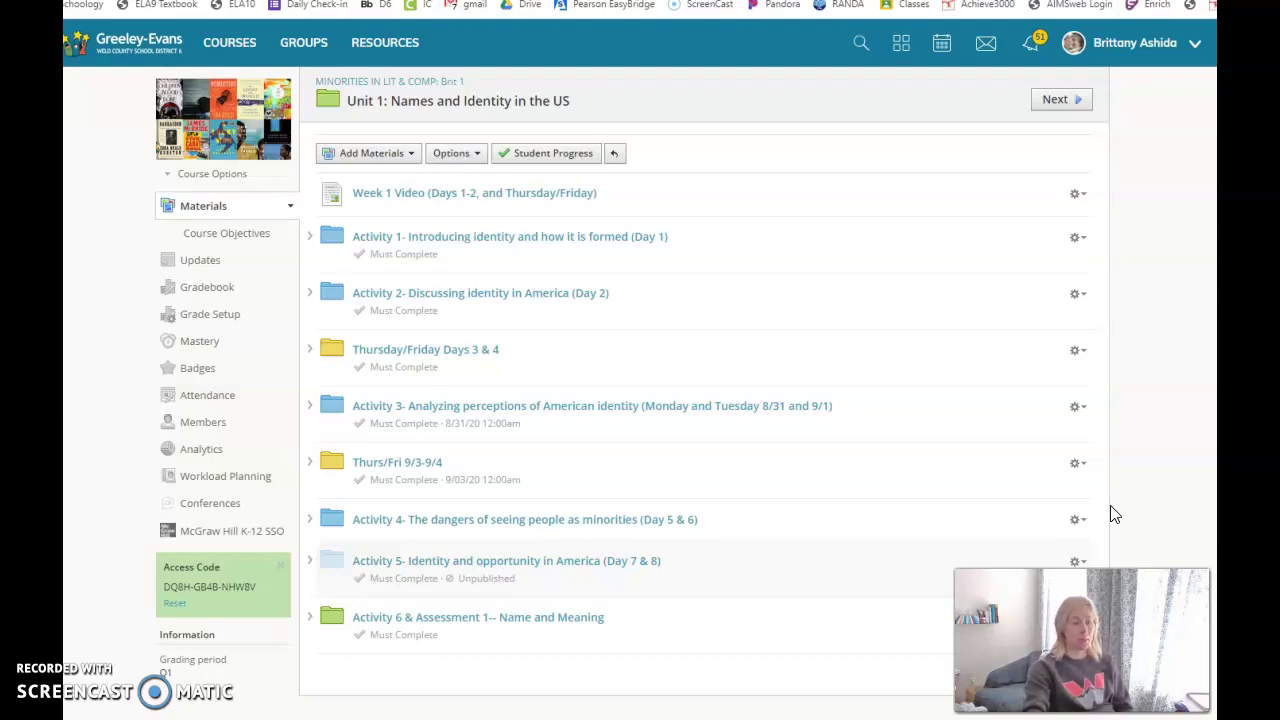
# Open the 'Activity 3- Analyzing perceptions of American identity' folder from the Unit 1 materials list.
pyautogui.click(1099, 513)
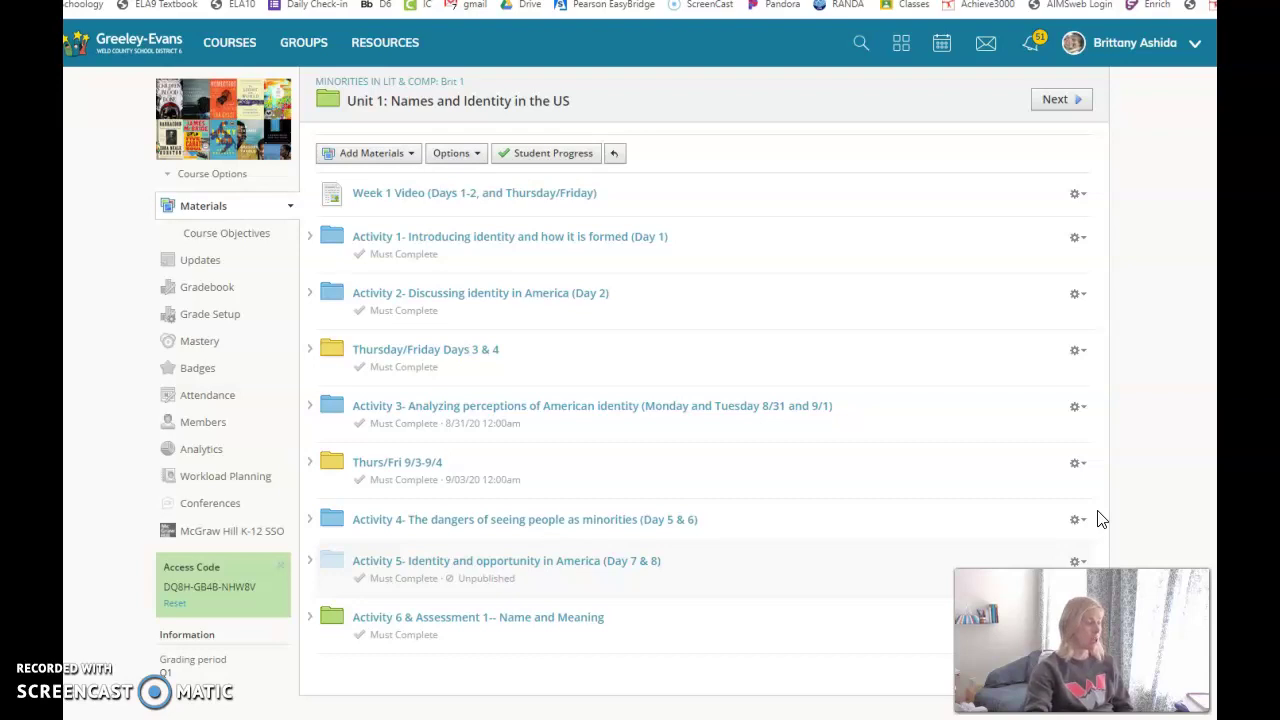
pyautogui.moveTo(1099, 518); pyautogui.dragTo(466, 409)
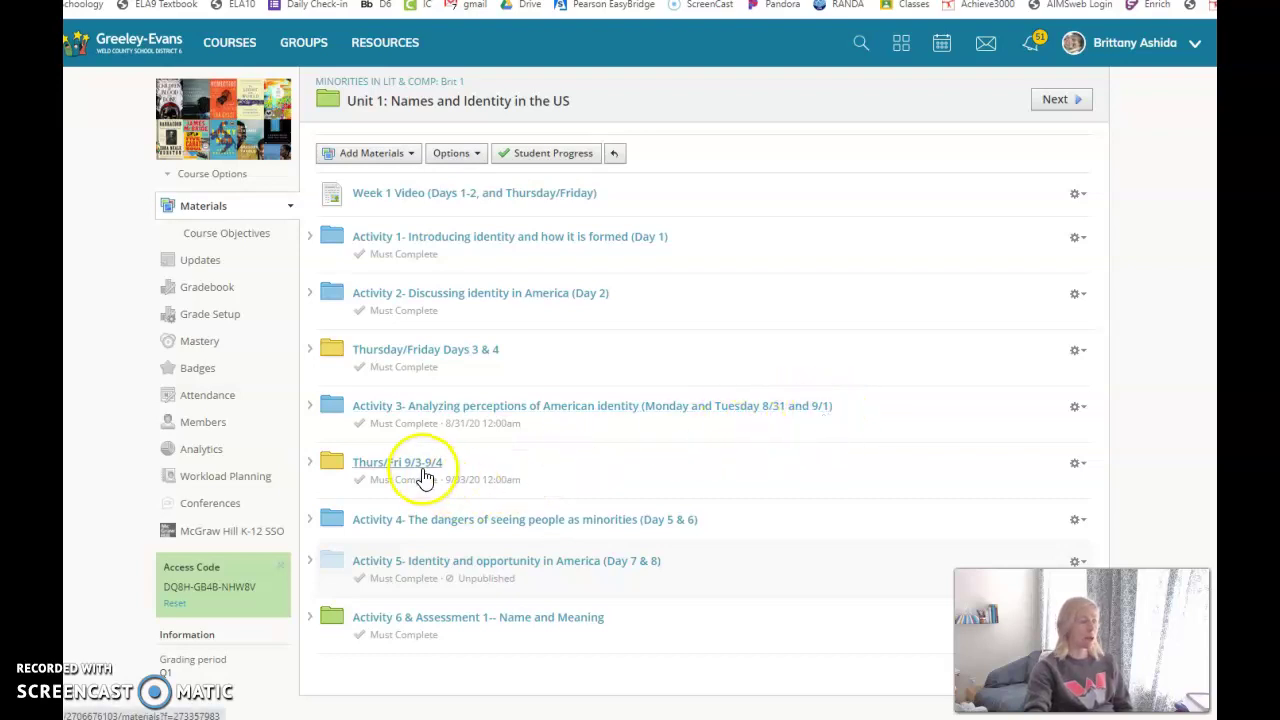
pyautogui.click(393, 410)
# Open the 'Journal- Identity in 5 Words DUE MONDAY' assignment from the Activity 3 folder.
pyautogui.click(393, 411)
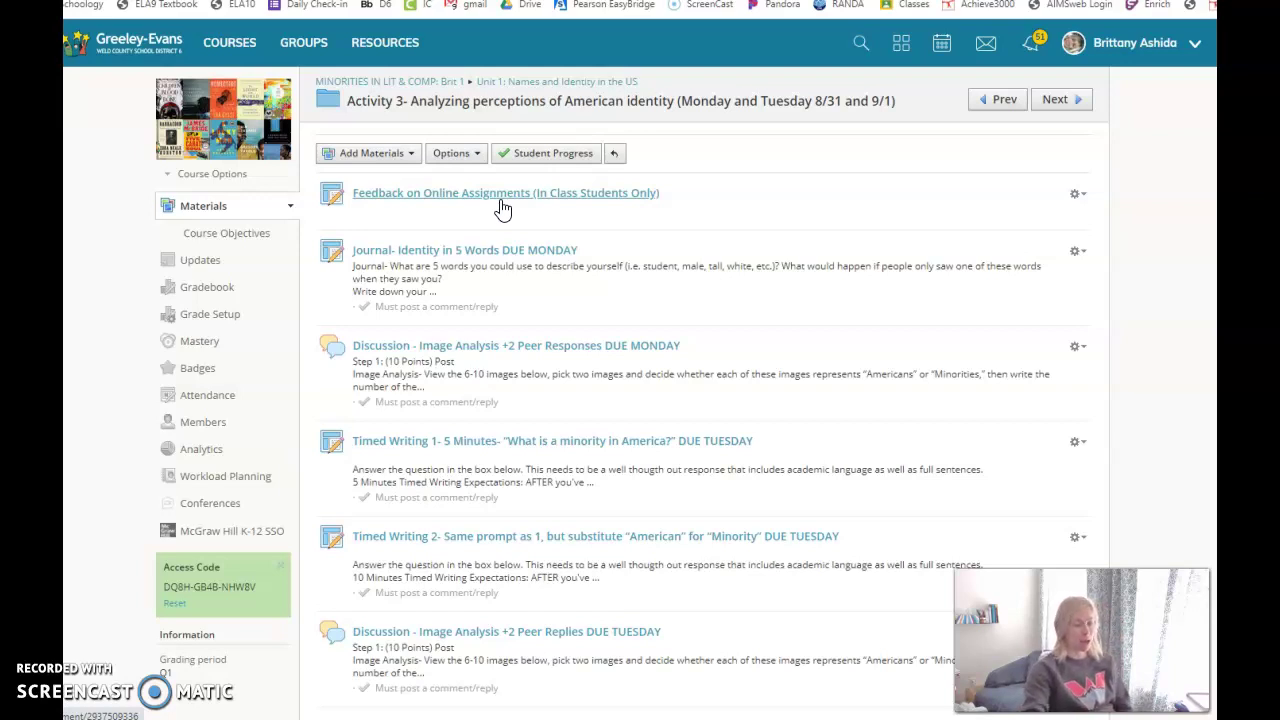
pyautogui.click(540, 258)
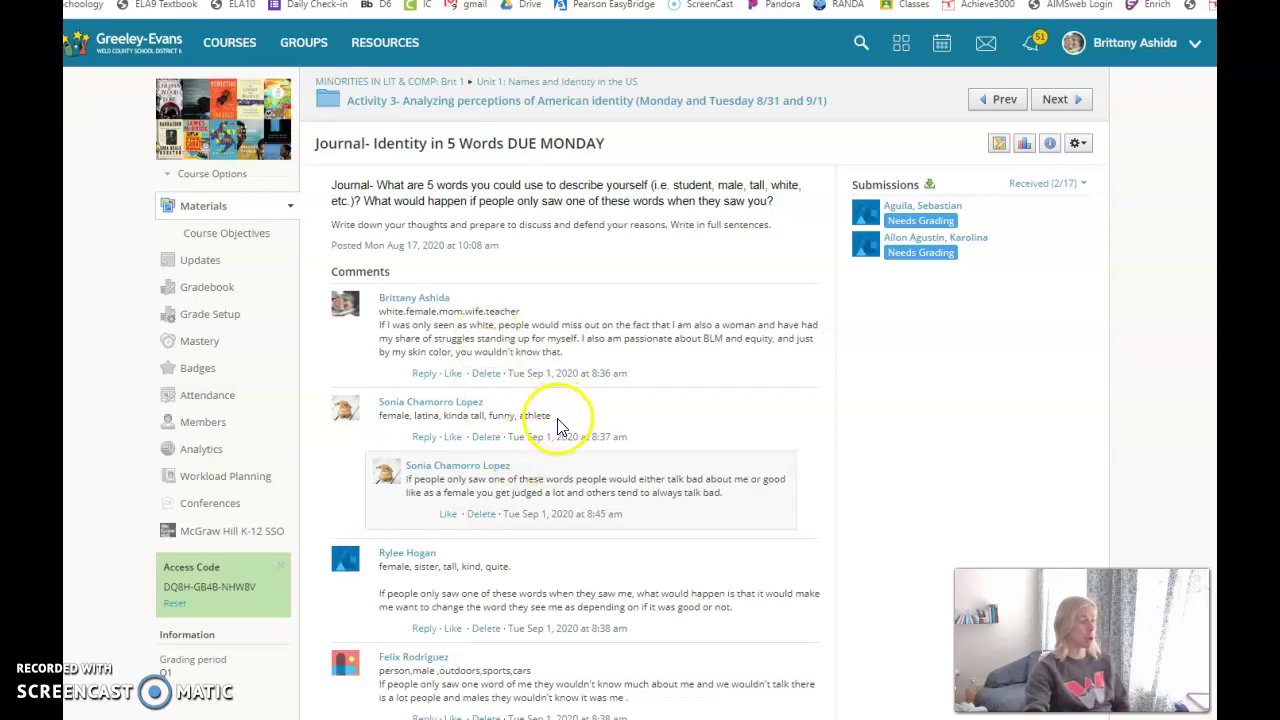
# Highlight a student's five-word description comment and the journal prompt's opening question.
pyautogui.moveTo(412, 437); pyautogui.dragTo(450, 440)
pyautogui.moveTo(551, 415); pyautogui.dragTo(381, 417)
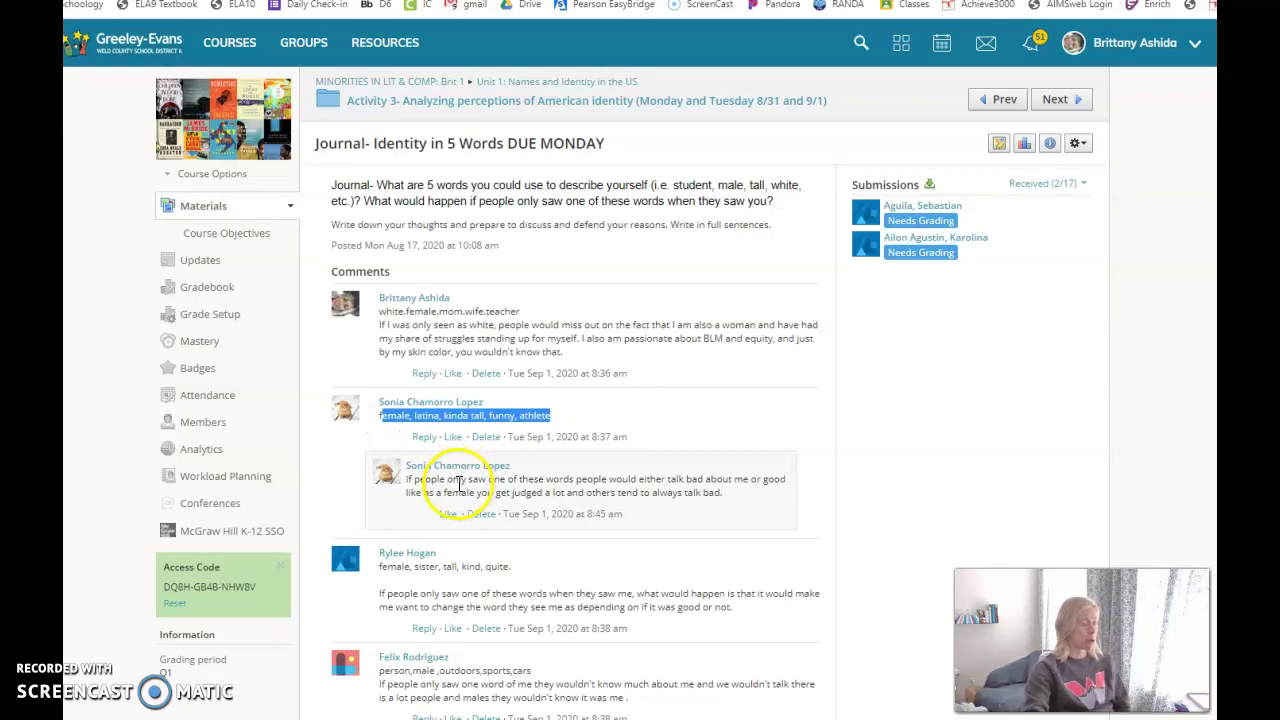
pyautogui.moveTo(377, 186); pyautogui.dragTo(777, 205)
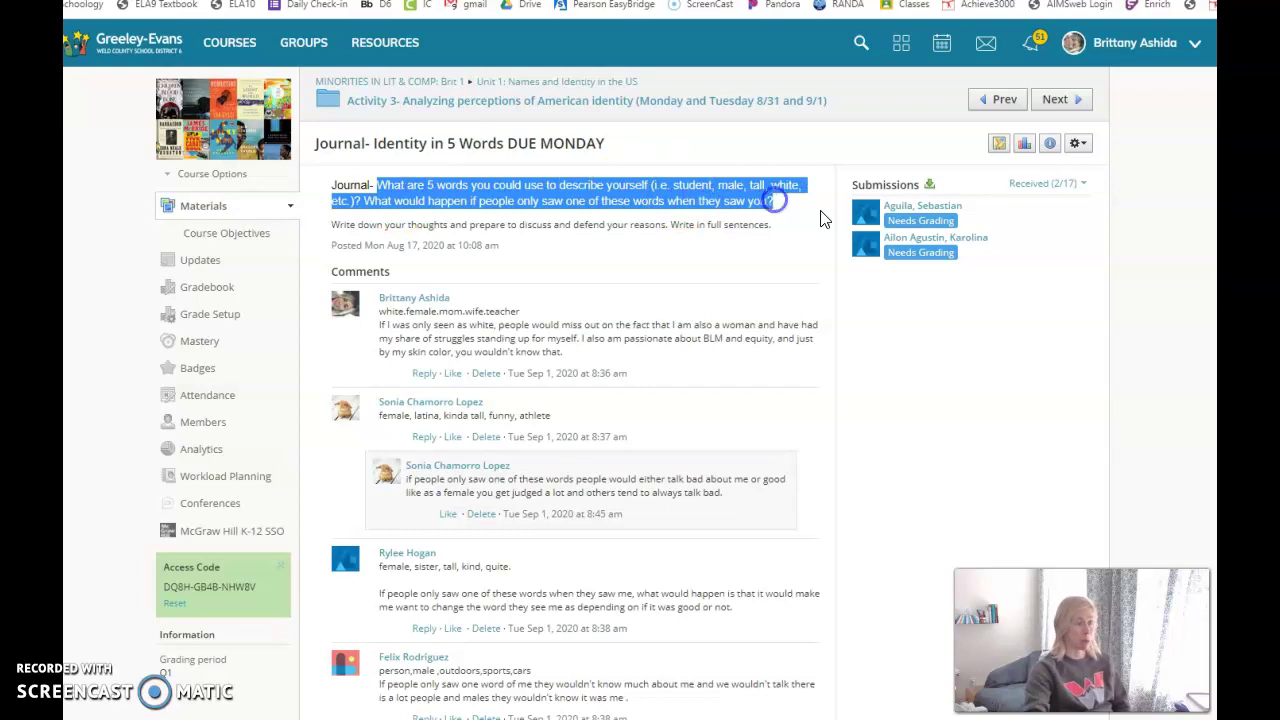
pyautogui.click(1068, 100)
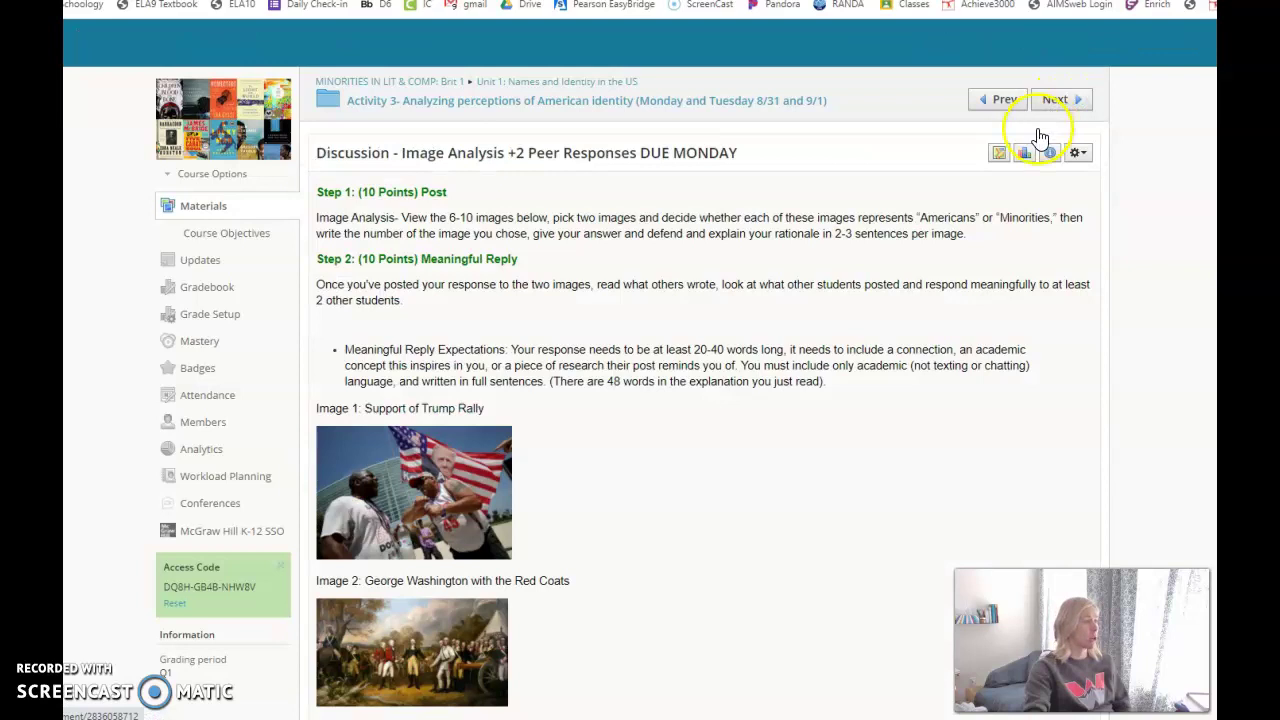
pyautogui.scroll(-1, 629, 606)
pyautogui.scroll(-6, 629, 606)
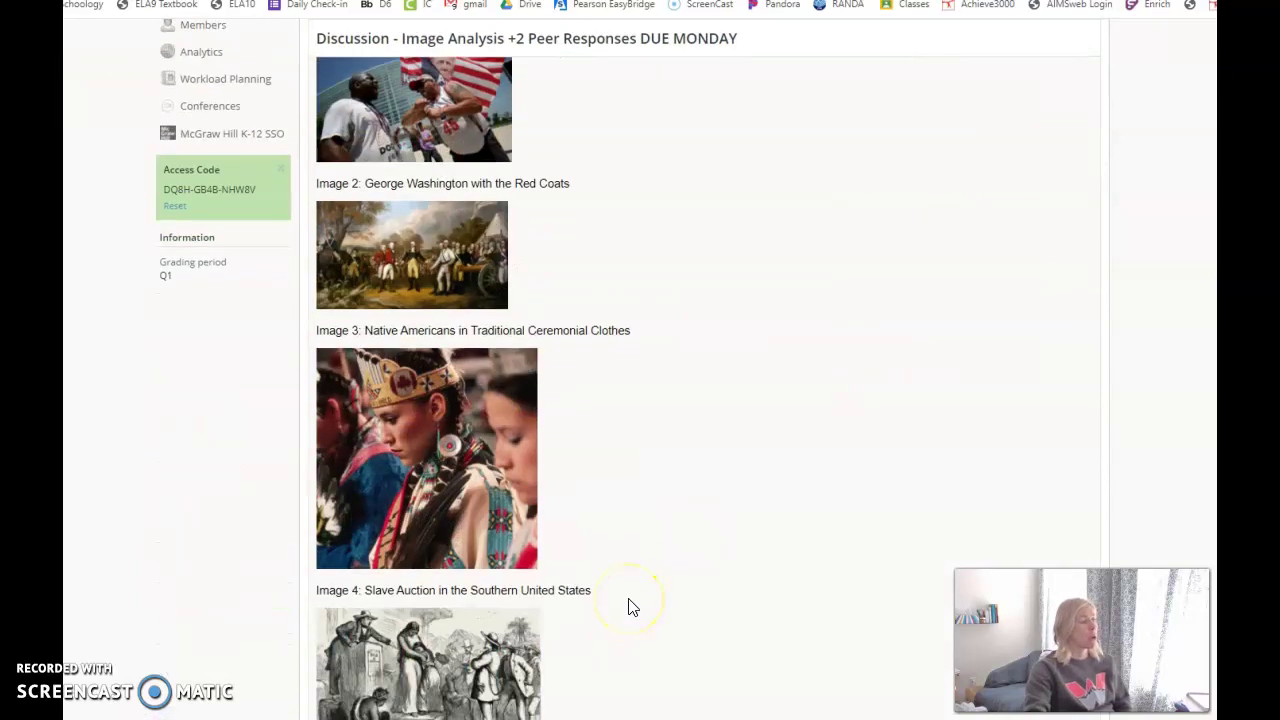
pyautogui.scroll(-2, 632, 606)
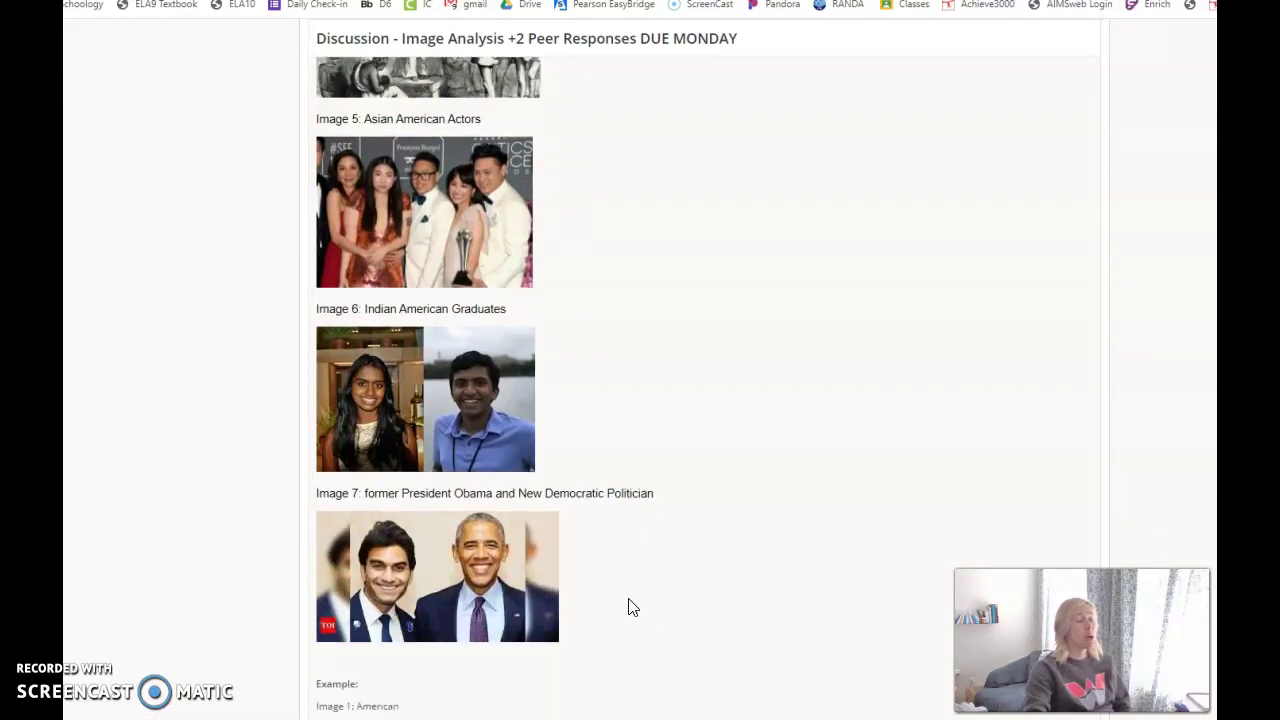
pyautogui.scroll(1, 633, 606)
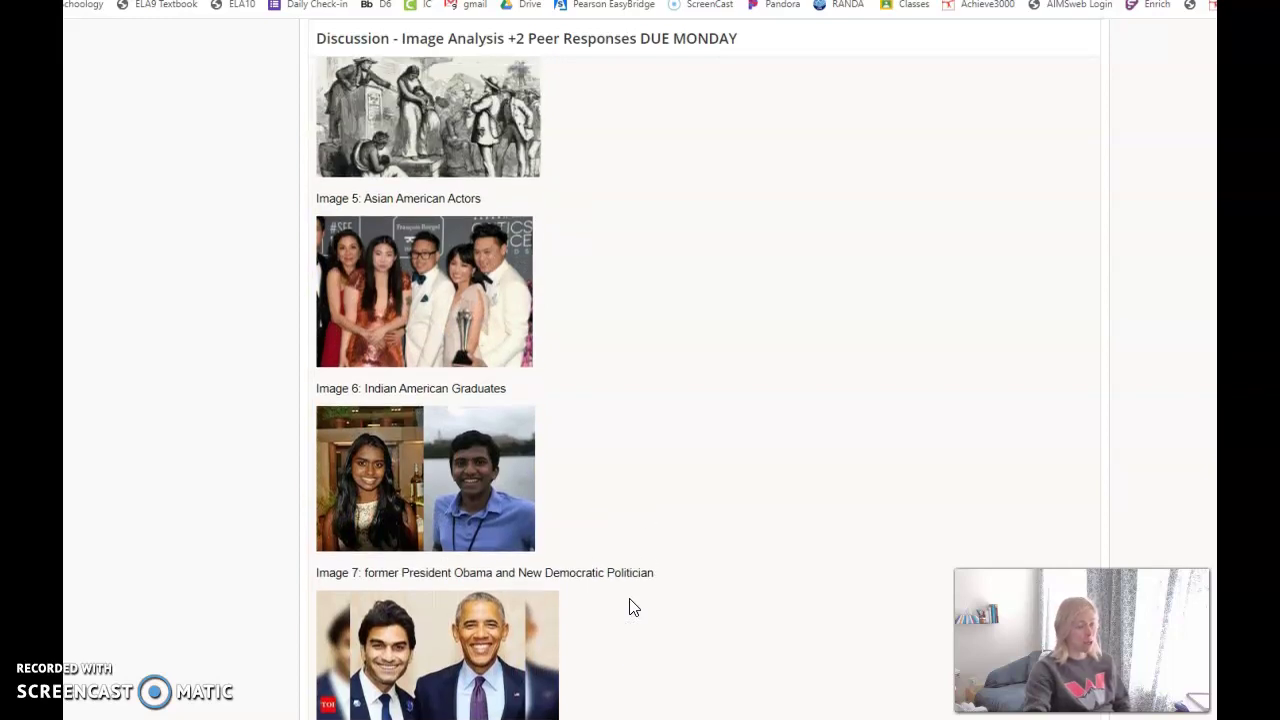
pyautogui.scroll(-3, 629, 606)
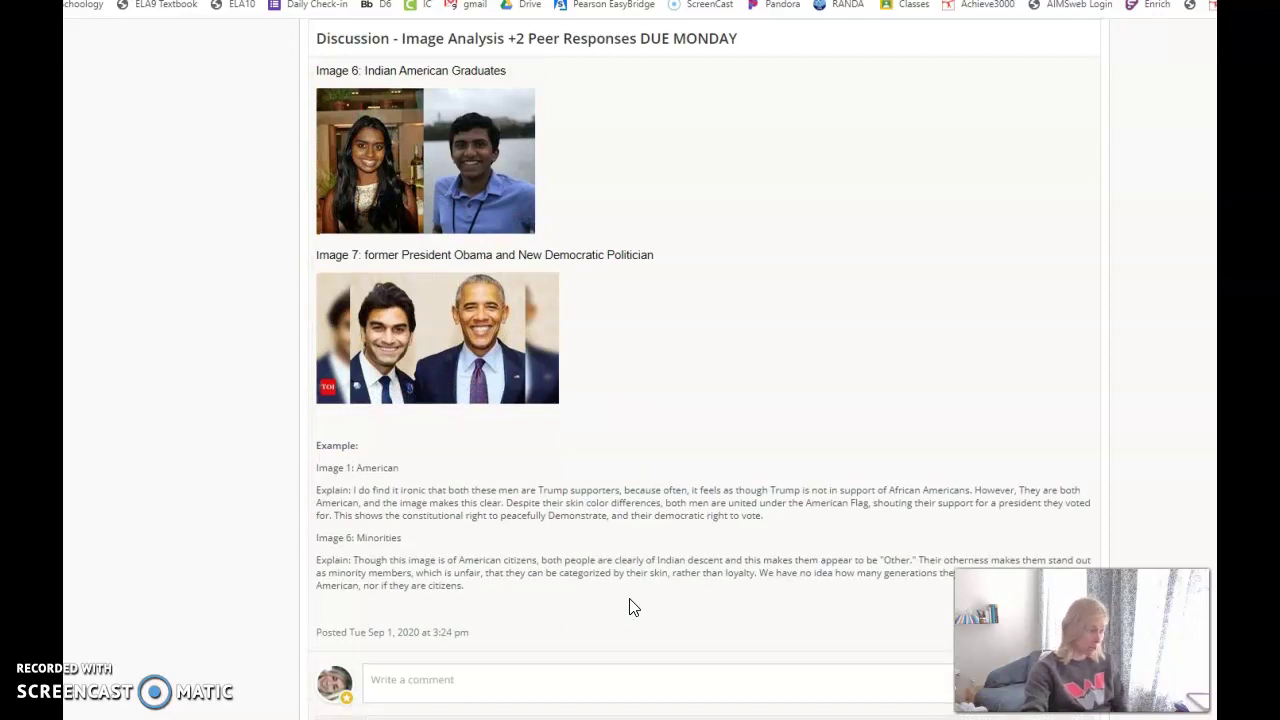
pyautogui.click(318, 464)
pyautogui.moveTo(318, 464); pyautogui.dragTo(434, 463)
pyautogui.scroll(10, 814, 349)
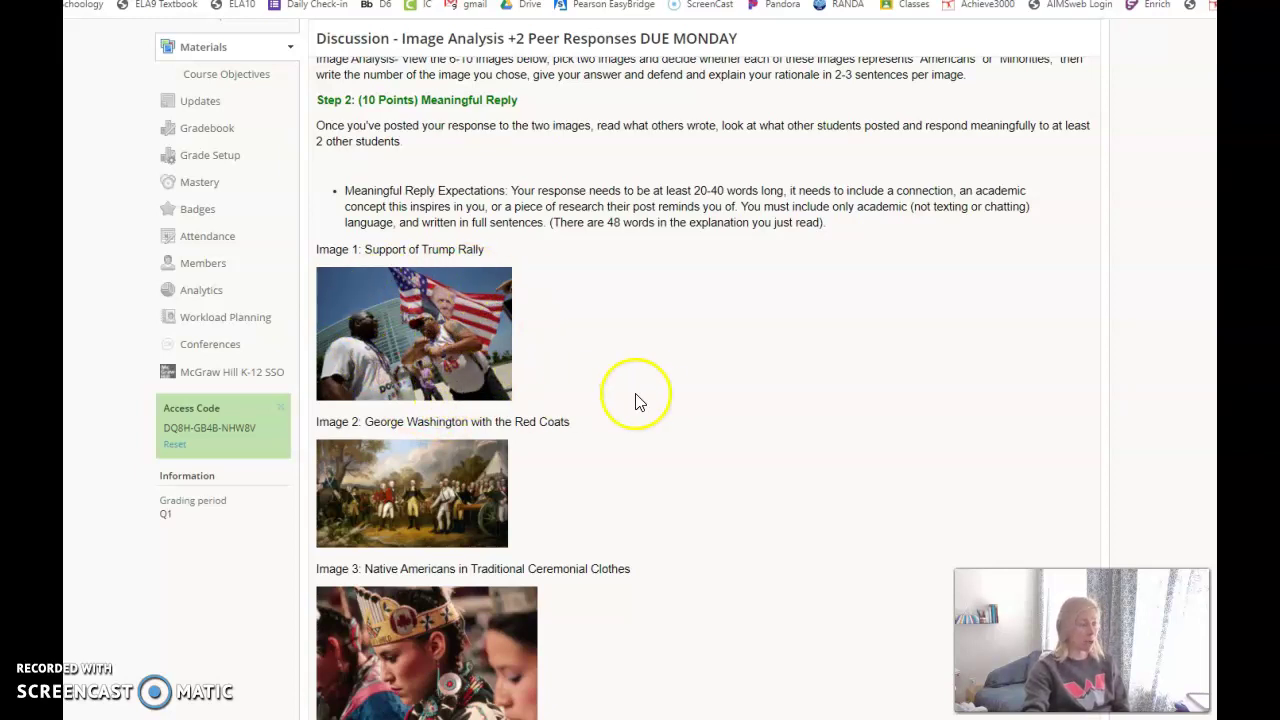
pyautogui.scroll(-10, 645, 410)
pyautogui.scroll(-1, 648, 436)
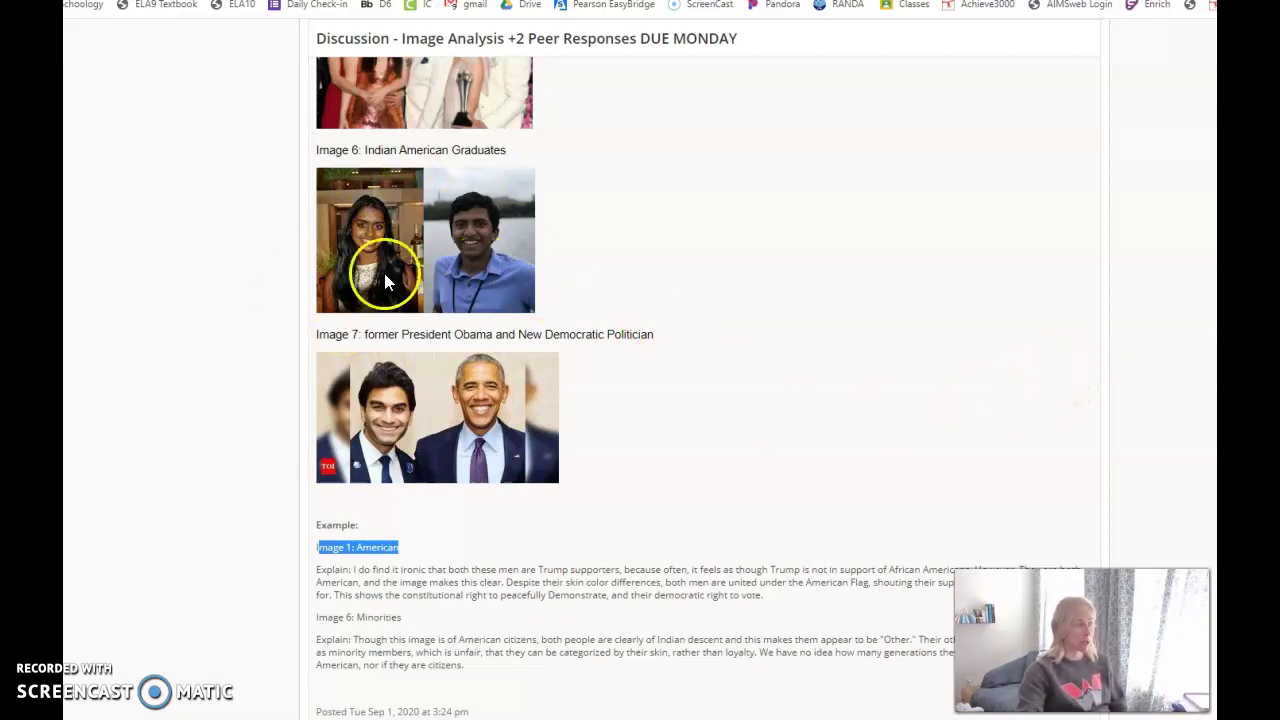
pyautogui.scroll(-3, 840, 342)
pyautogui.click(484, 515)
pyautogui.moveTo(484, 515); pyautogui.dragTo(309, 385)
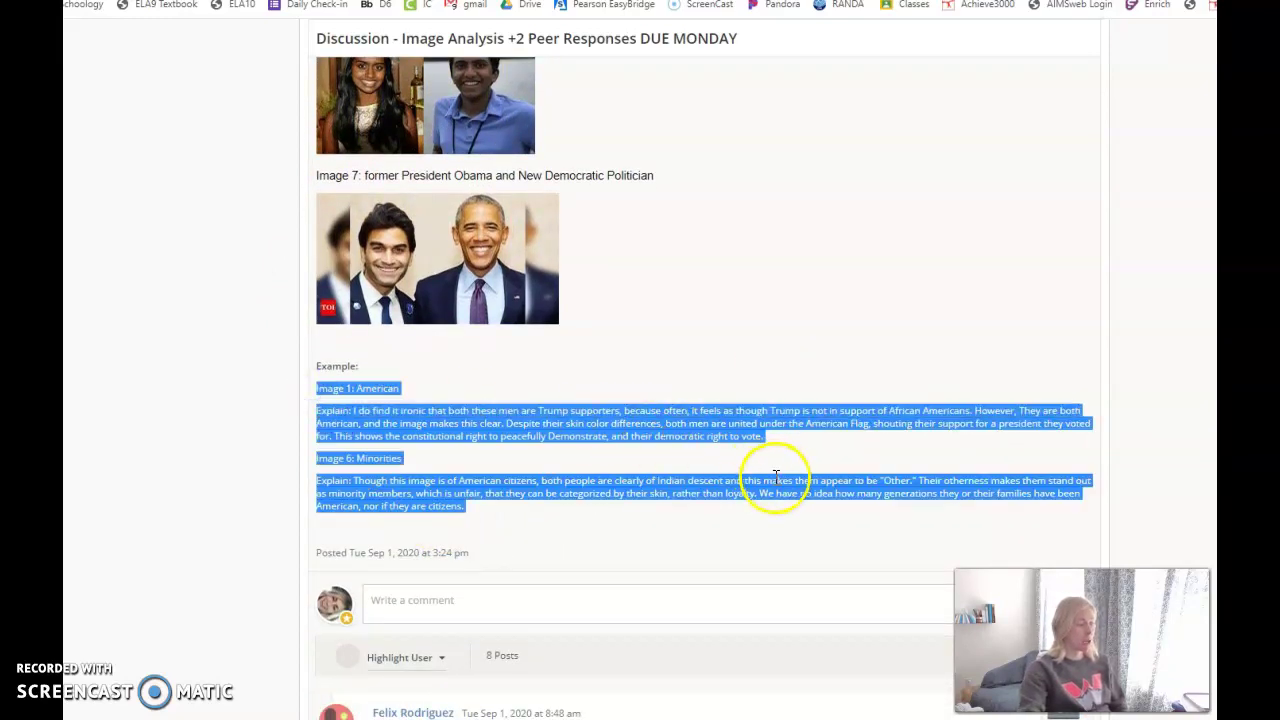
pyautogui.scroll(10, 900, 505)
pyautogui.scroll(3, 903, 497)
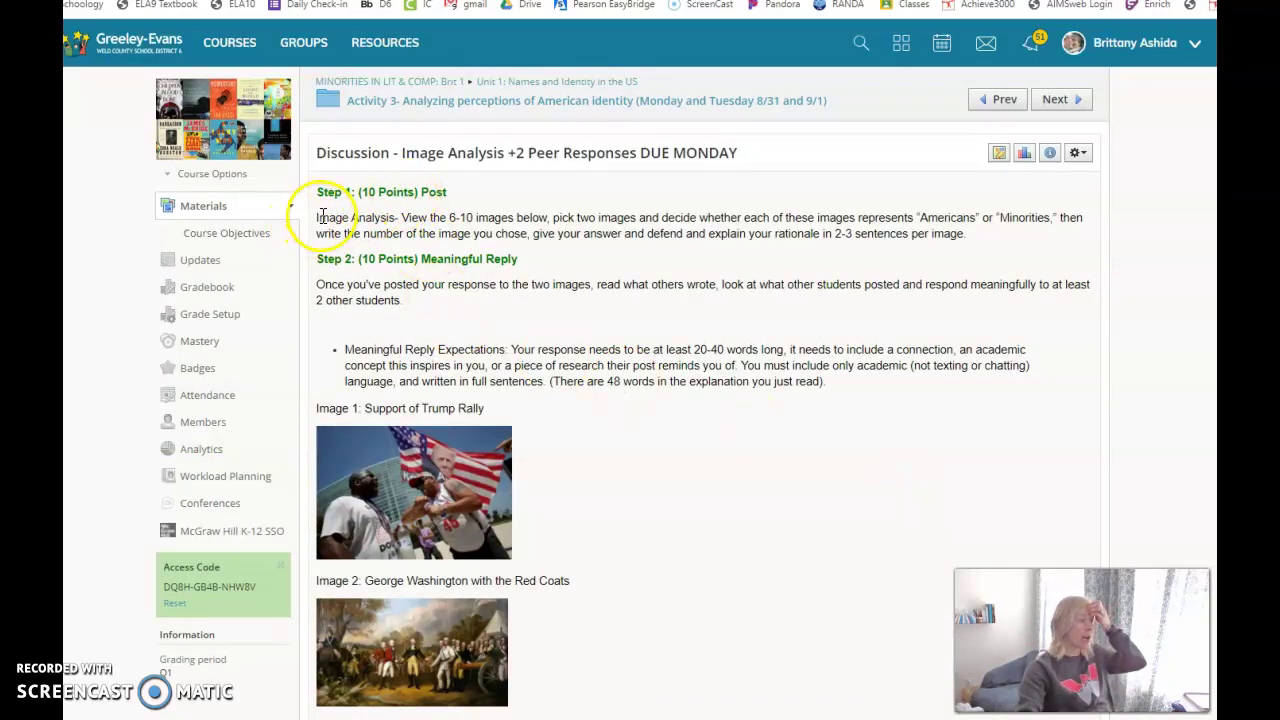
# Highlight the Step 1 instructions, the 2-3 sentences per image rule, Step 2 heading and 20-40 word requirement.
pyautogui.moveTo(314, 219); pyautogui.dragTo(499, 217)
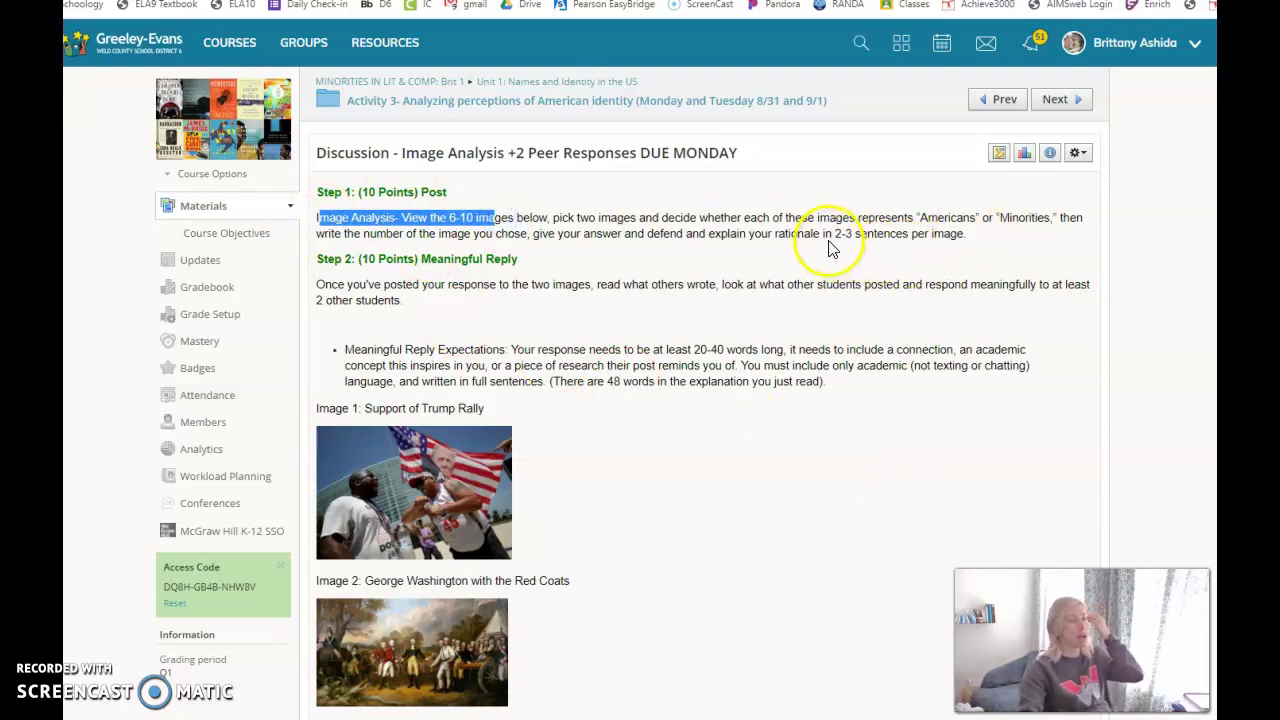
pyautogui.moveTo(836, 233); pyautogui.dragTo(990, 237)
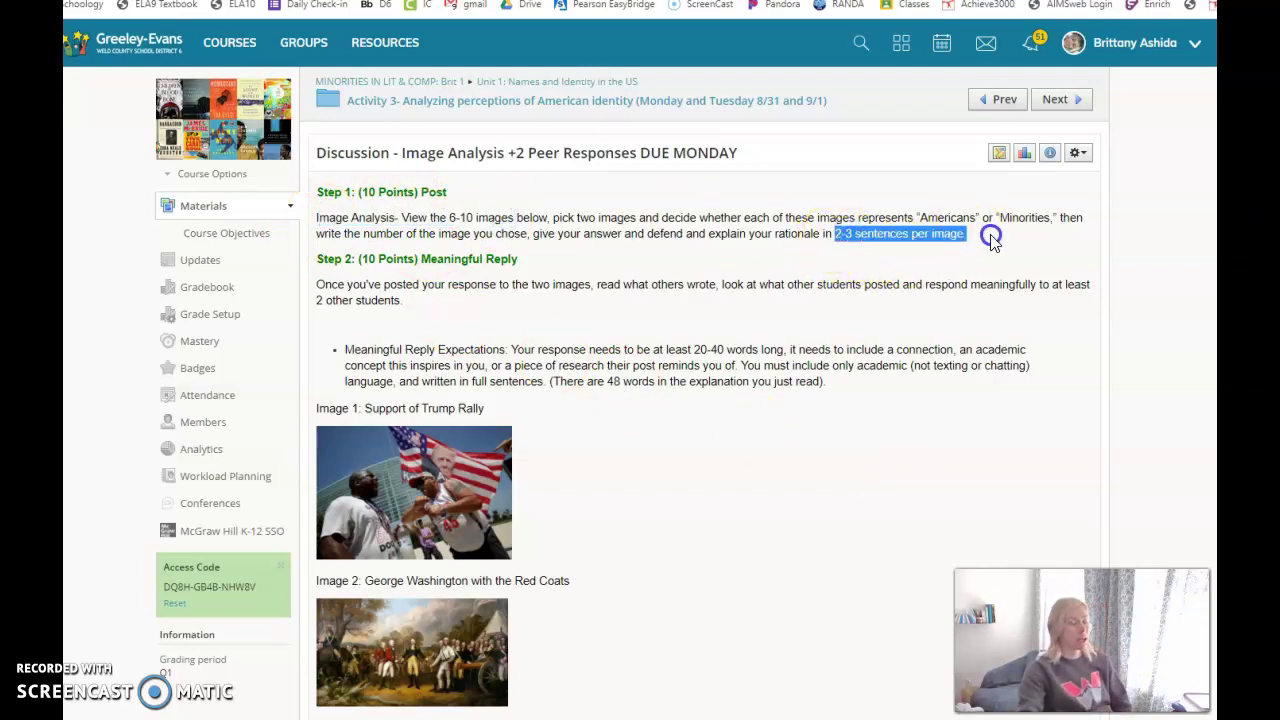
pyautogui.click(318, 258)
pyautogui.moveTo(318, 258); pyautogui.dragTo(520, 258)
pyautogui.click(719, 350)
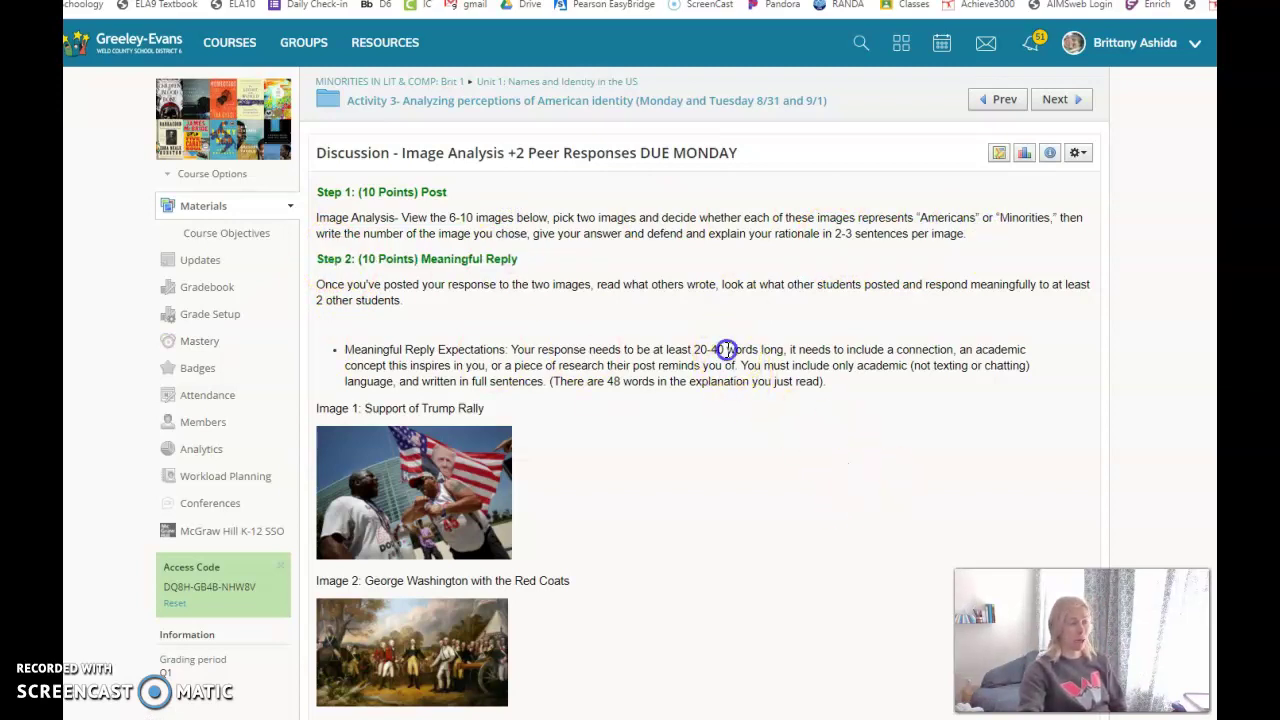
pyautogui.moveTo(719, 350); pyautogui.dragTo(681, 350)
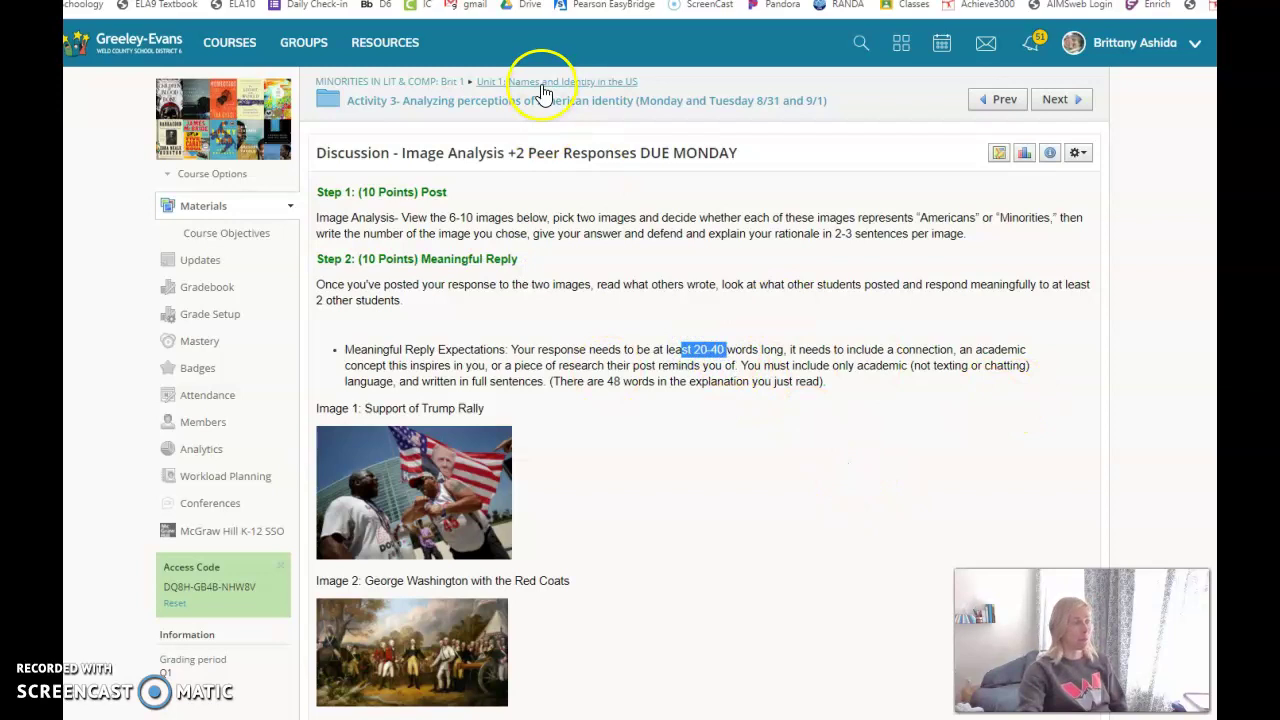
pyautogui.click(1070, 104)
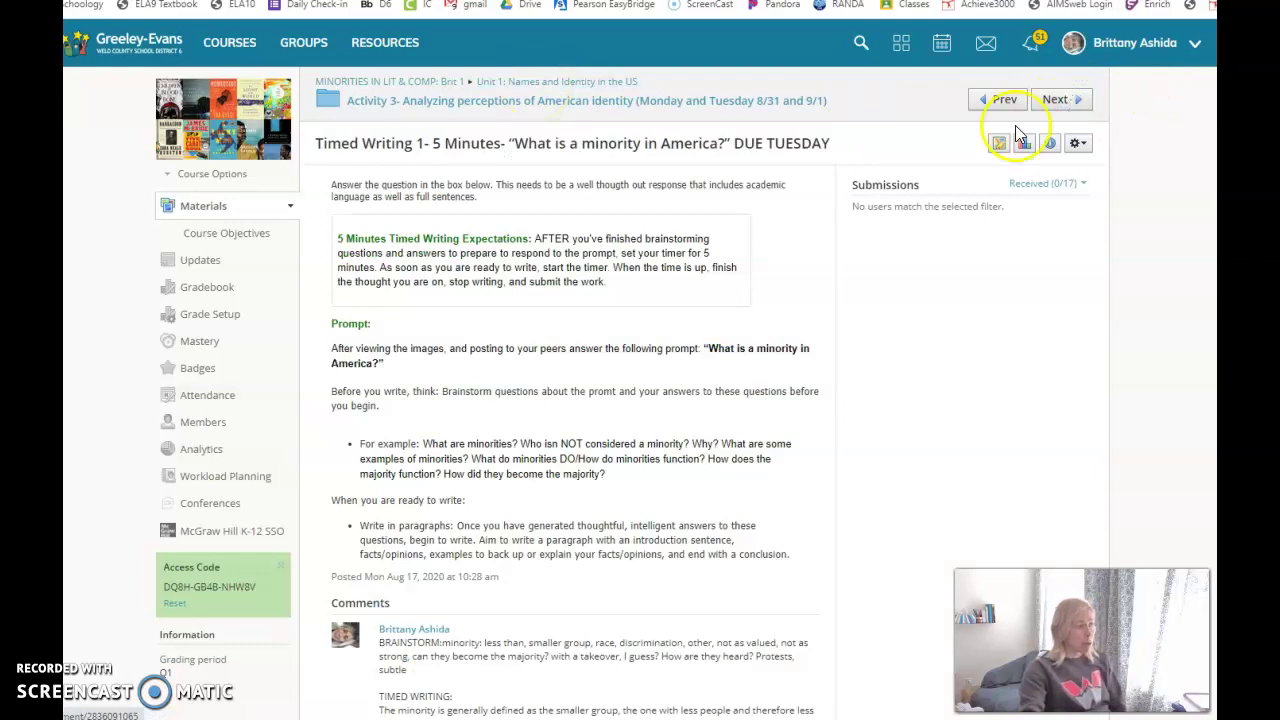
pyautogui.moveTo(429, 142); pyautogui.dragTo(742, 143)
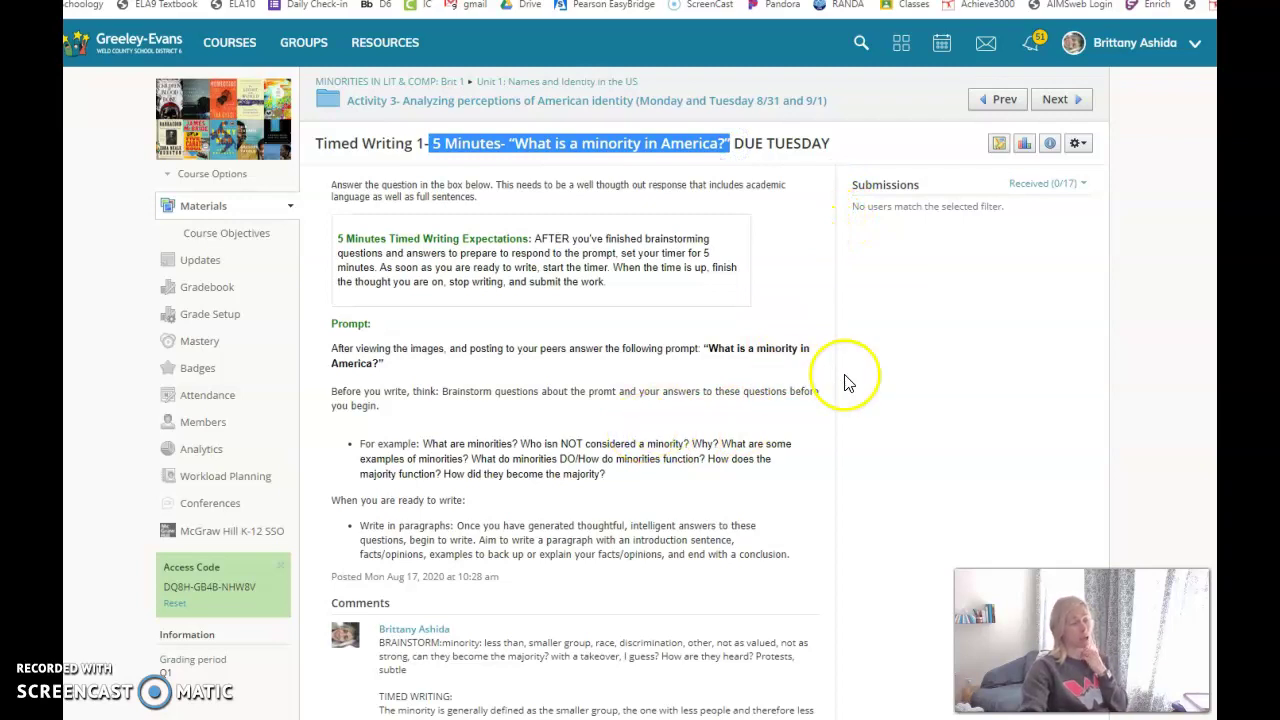
pyautogui.scroll(-3, 643, 529)
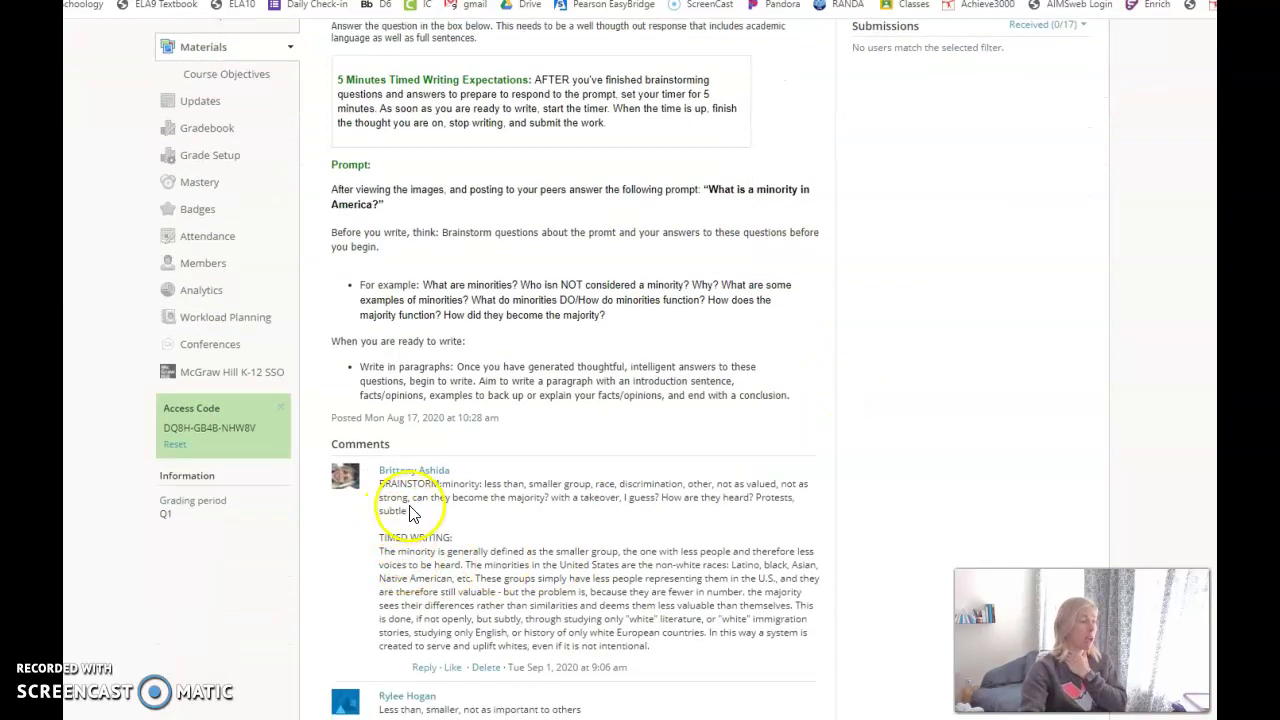
pyautogui.moveTo(410, 514); pyautogui.dragTo(376, 485)
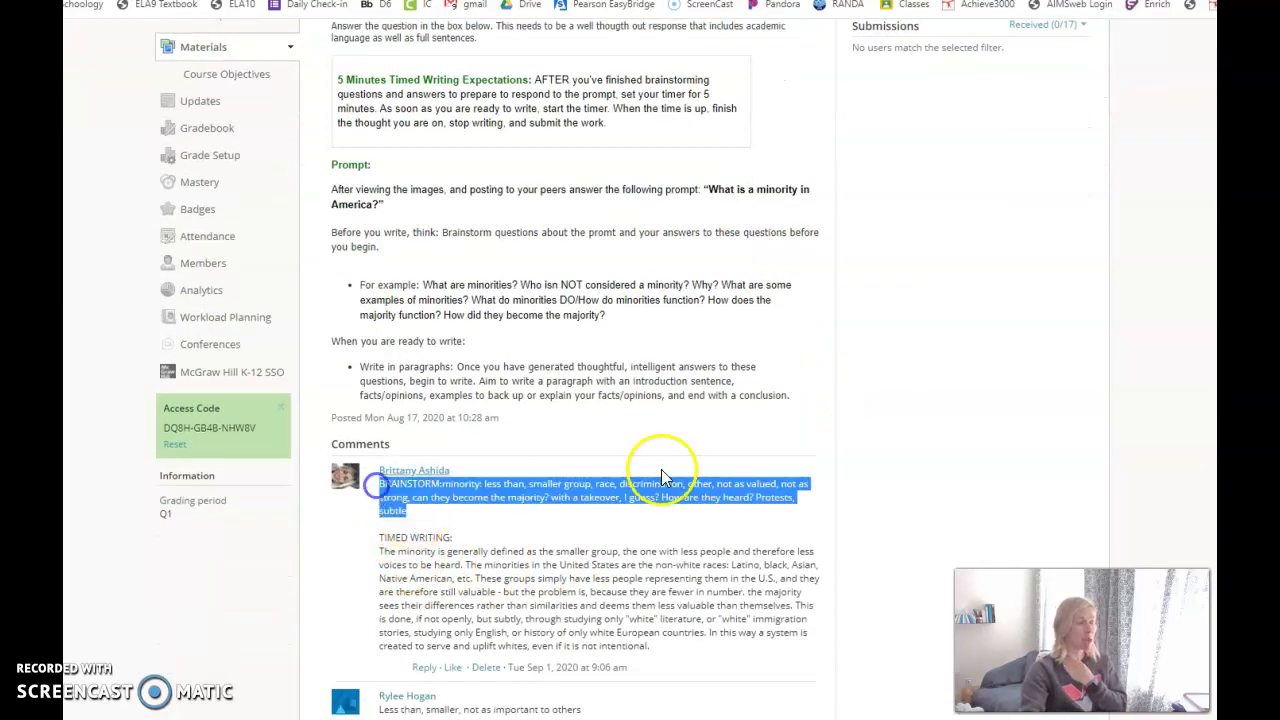
pyautogui.moveTo(612, 318); pyautogui.dragTo(332, 277)
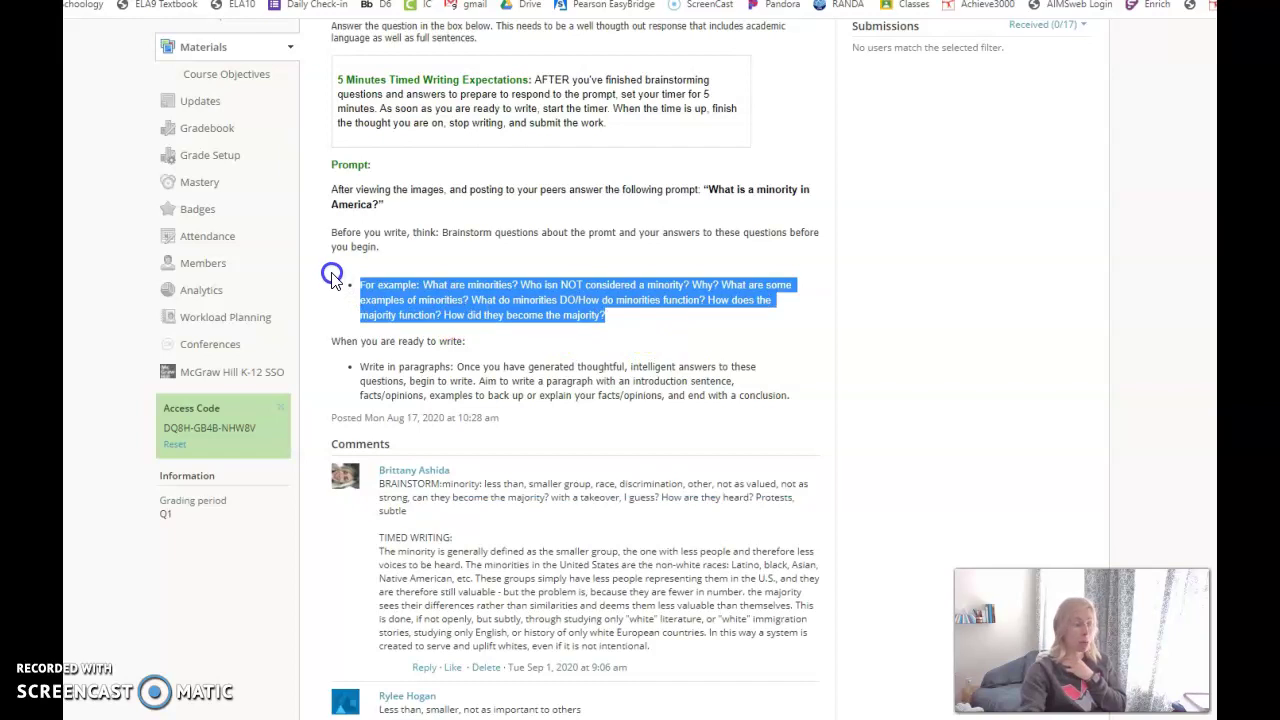
pyautogui.moveTo(332, 277); pyautogui.dragTo(332, 277)
pyautogui.click(410, 514)
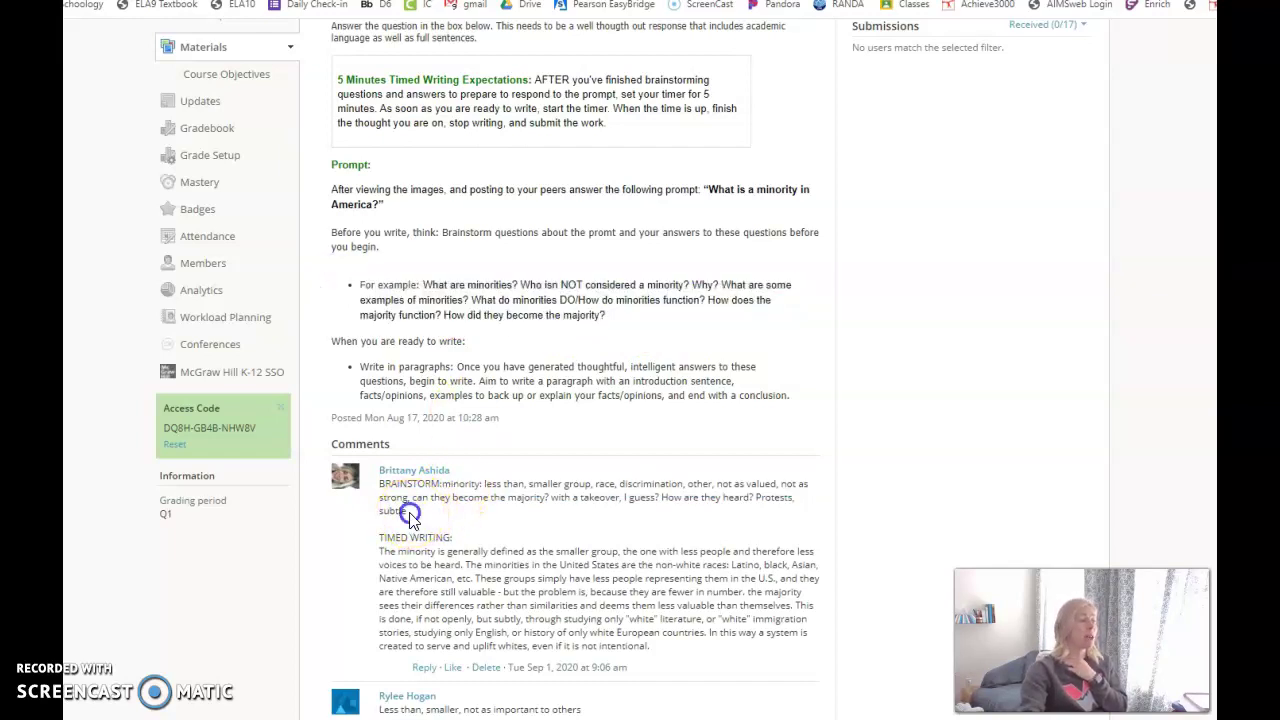
pyautogui.moveTo(410, 514); pyautogui.dragTo(380, 487)
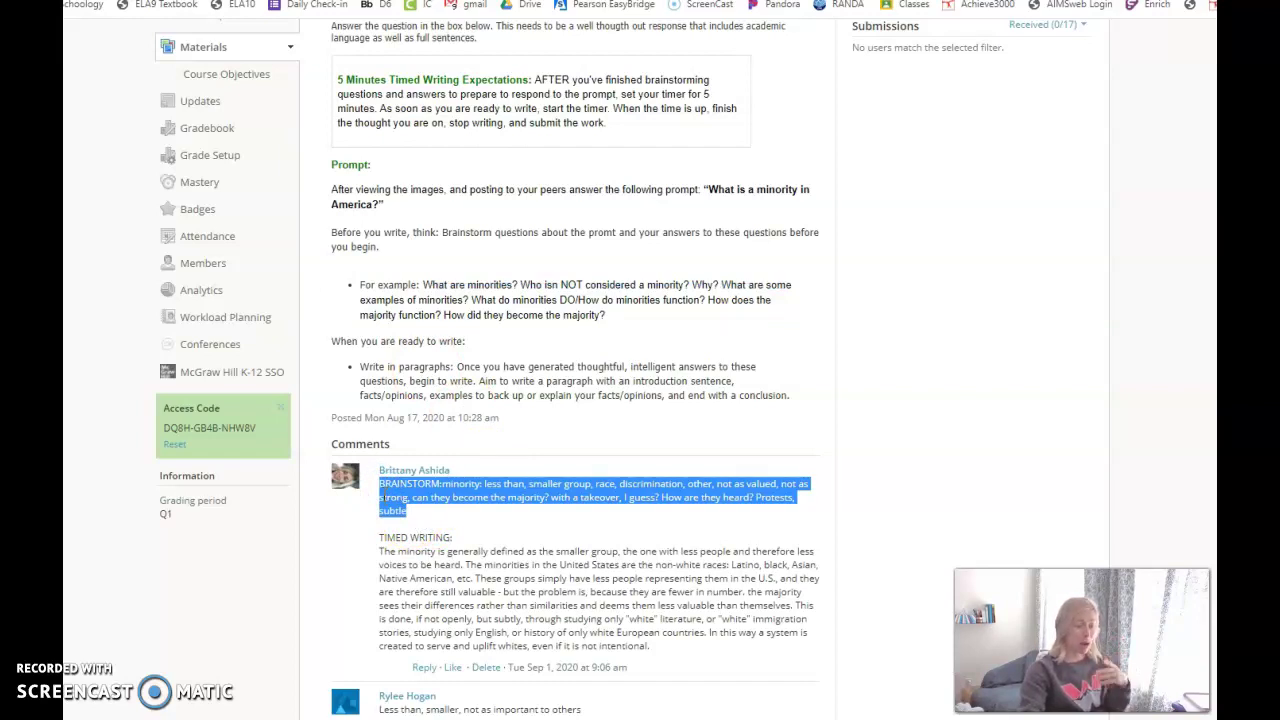
pyautogui.scroll(-1, 380, 497)
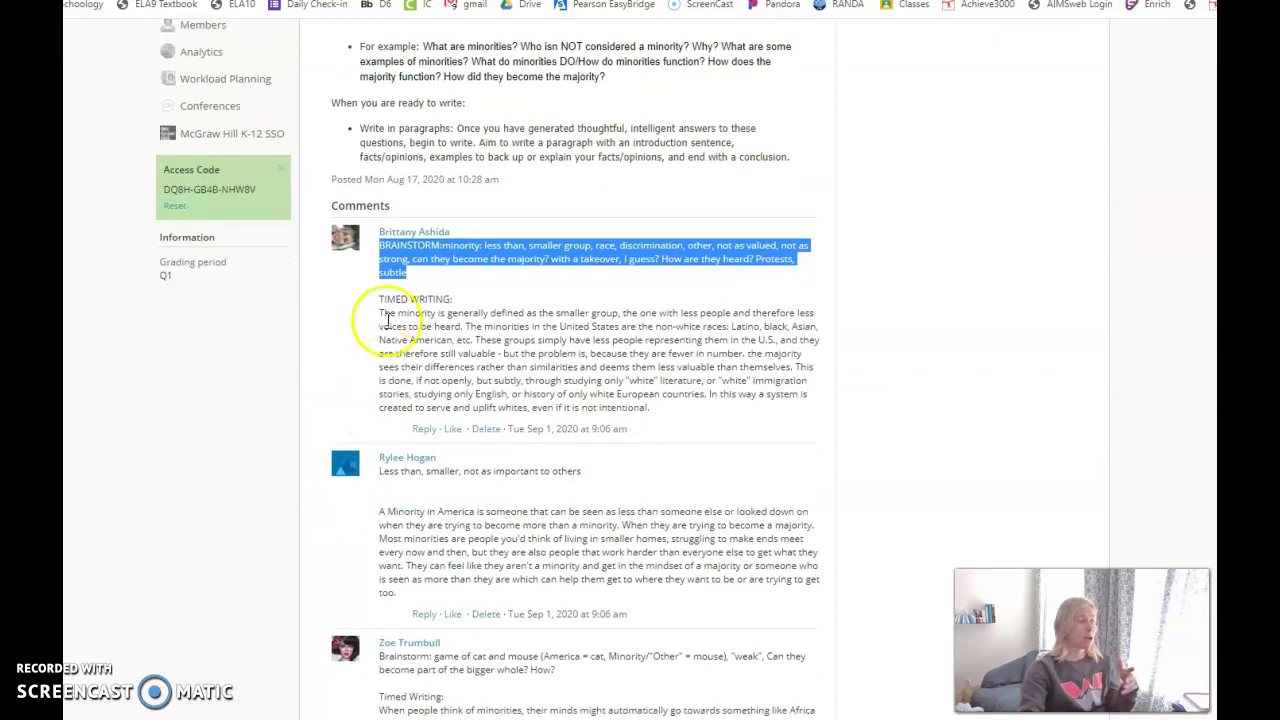
pyautogui.moveTo(380, 299); pyautogui.dragTo(660, 416)
pyautogui.scroll(-3, 777, 414)
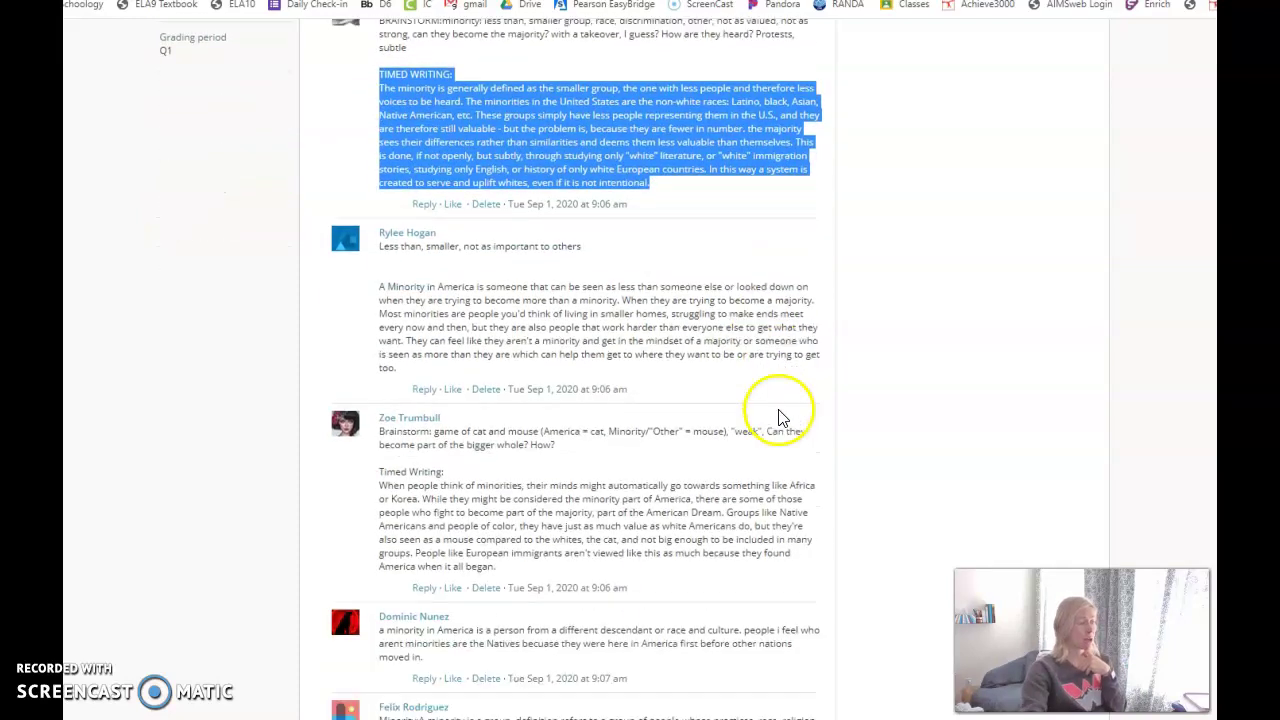
pyautogui.scroll(-3, 540, 325)
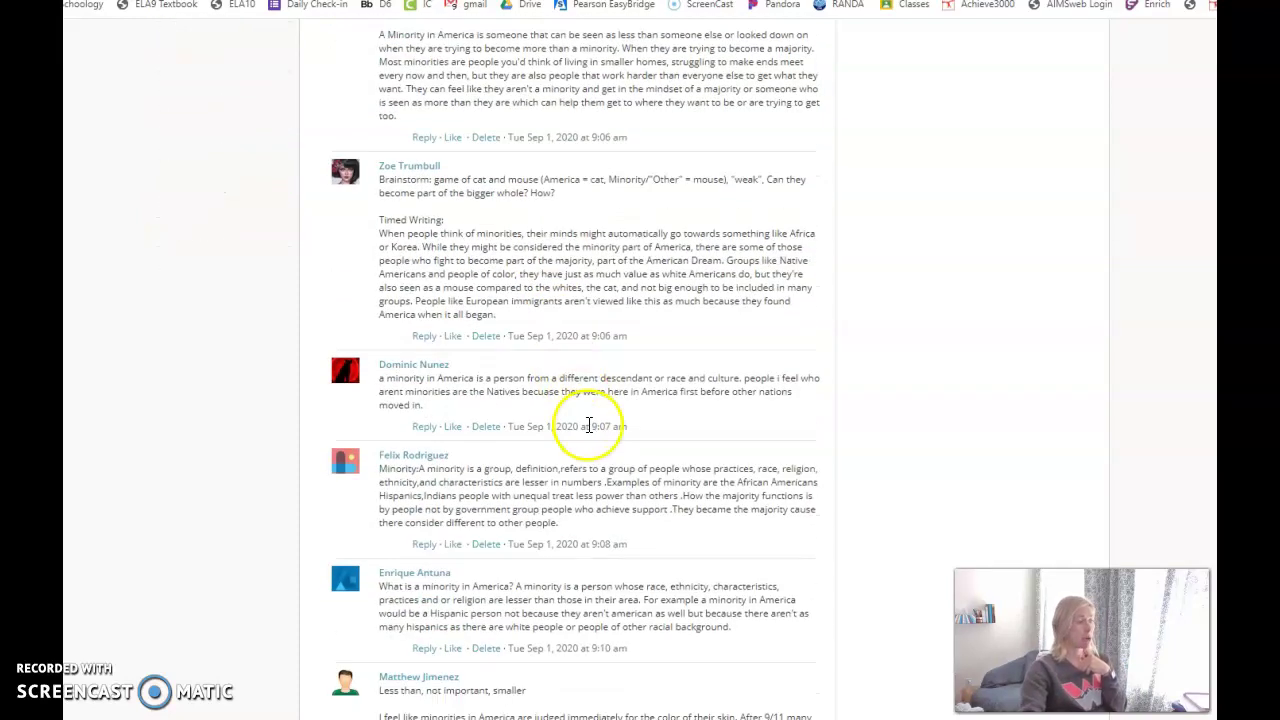
pyautogui.scroll(-4, 600, 435)
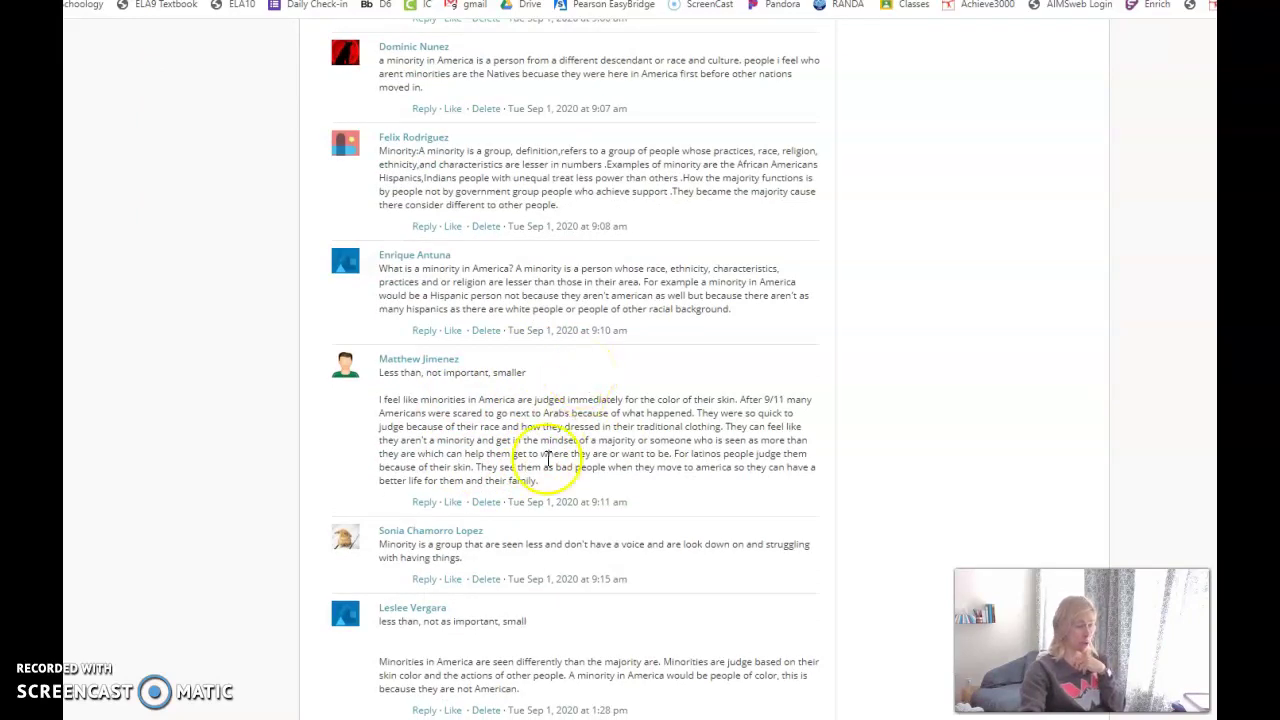
pyautogui.scroll(-3, 545, 470)
pyautogui.scroll(20, 846, 598)
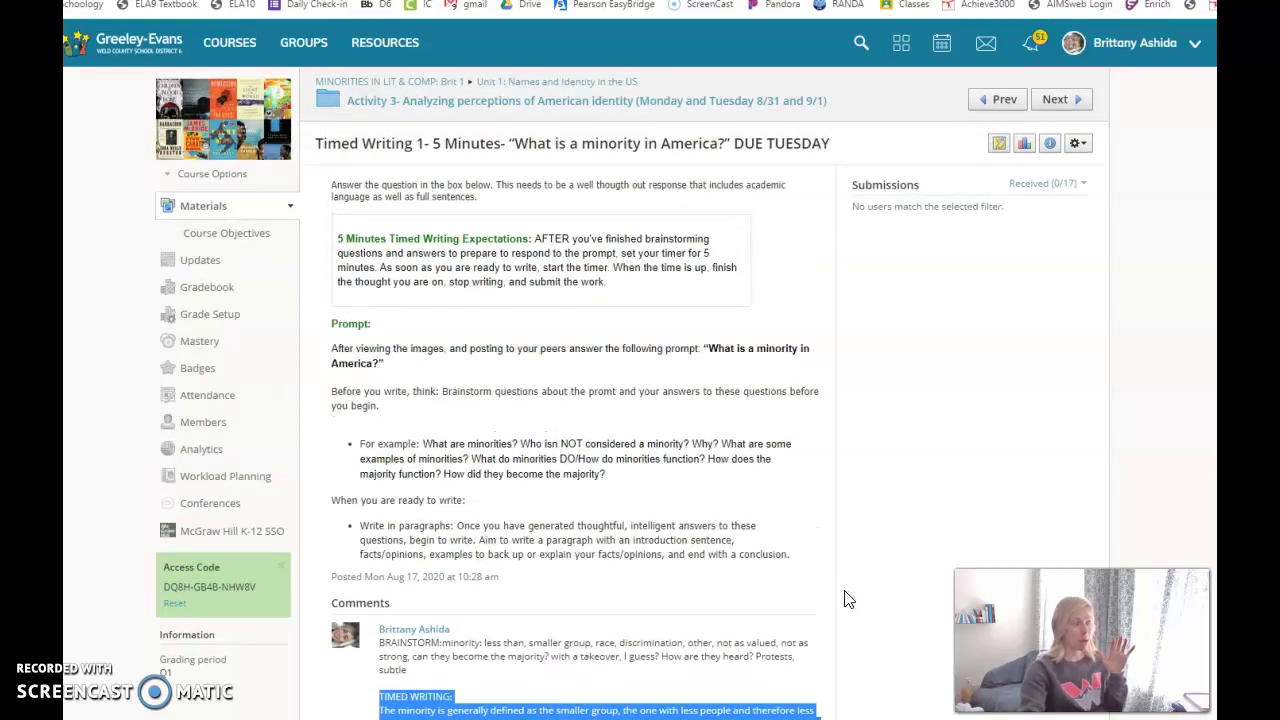
pyautogui.click(851, 605)
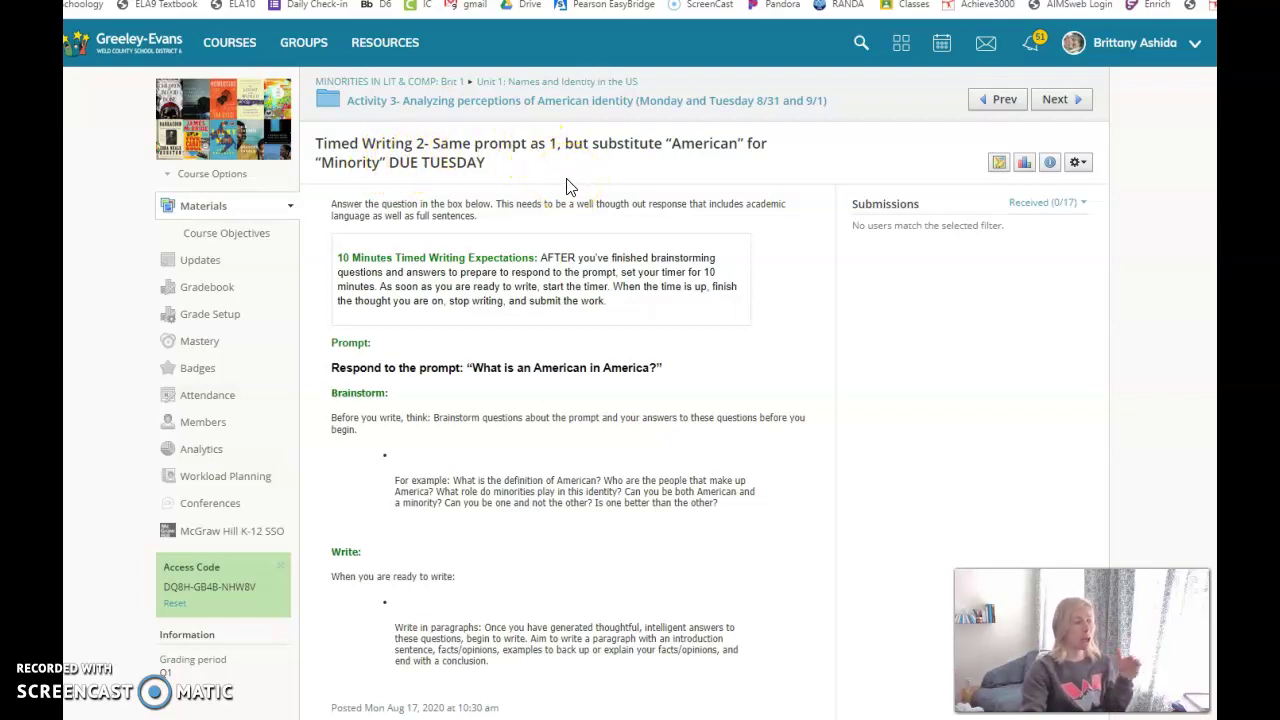
pyautogui.scroll(-1, 697, 366)
pyautogui.scroll(-1, 697, 366)
pyautogui.moveTo(720, 345); pyautogui.dragTo(376, 320)
pyautogui.scroll(-3, 753, 387)
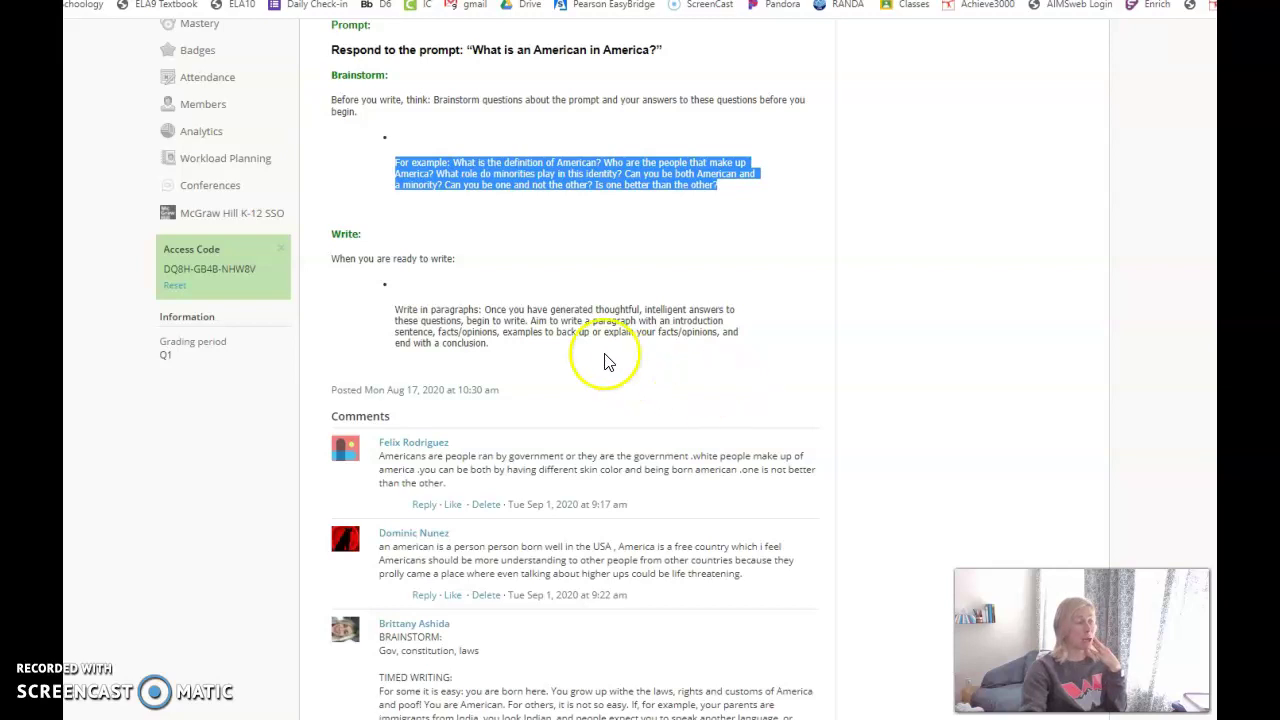
pyautogui.moveTo(480, 355); pyautogui.dragTo(390, 311)
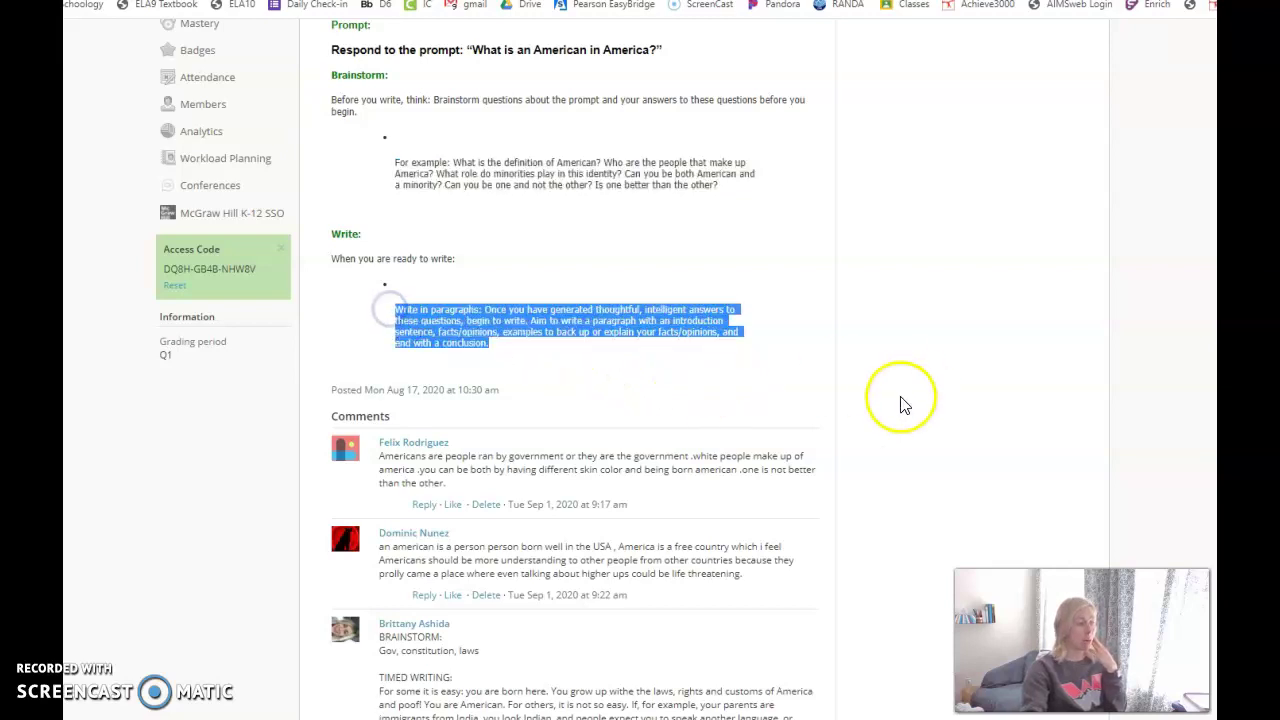
pyautogui.scroll(-3, 898, 407)
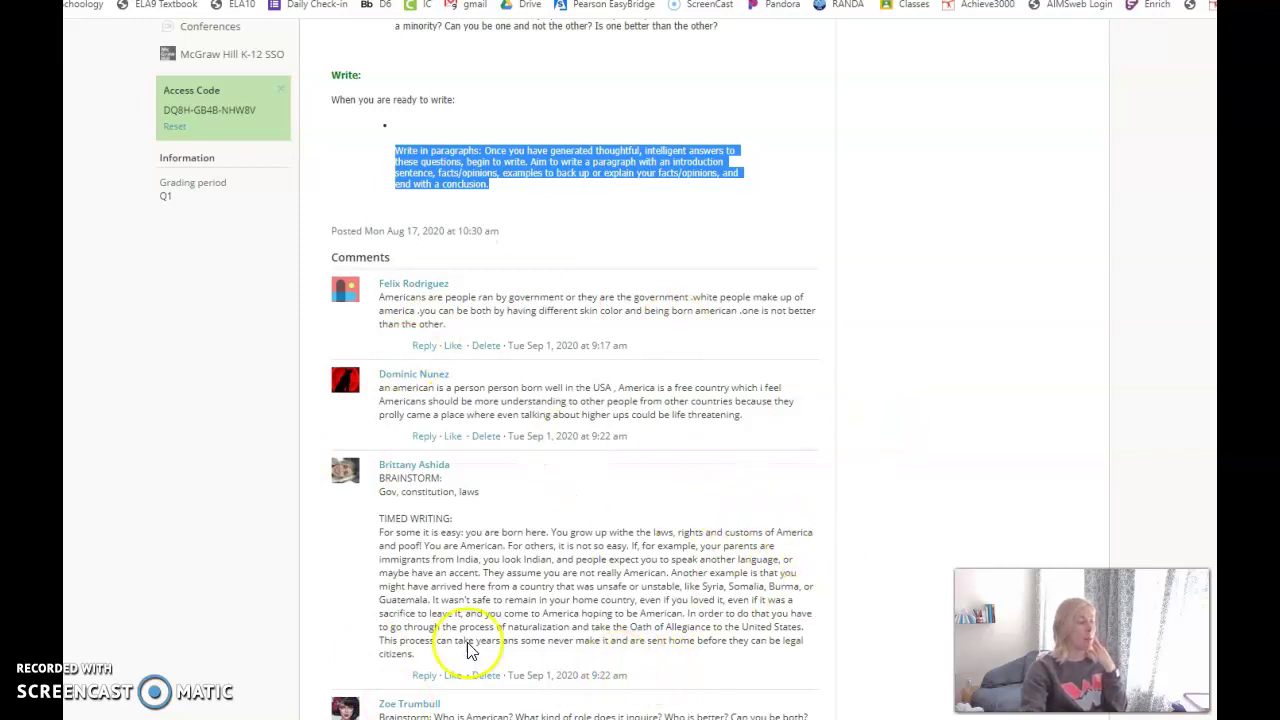
pyautogui.moveTo(445, 503); pyautogui.dragTo(380, 478)
pyautogui.click(423, 658)
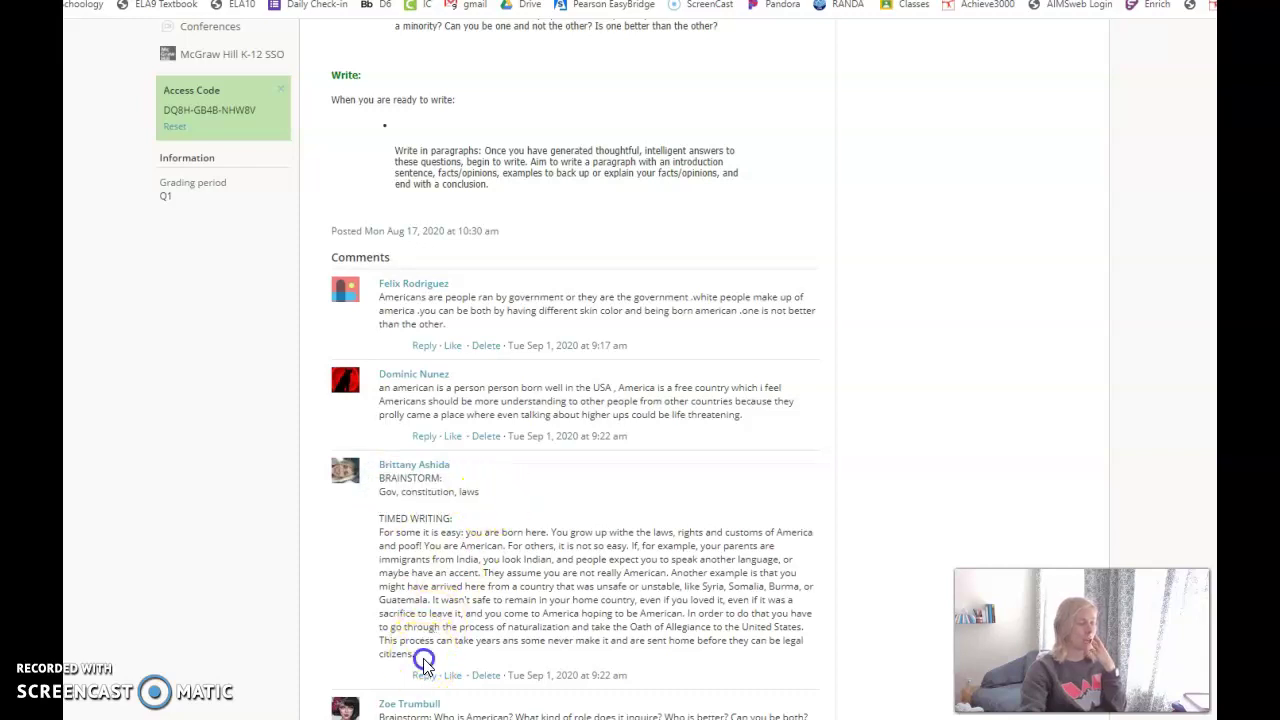
pyautogui.moveTo(423, 658); pyautogui.dragTo(371, 523)
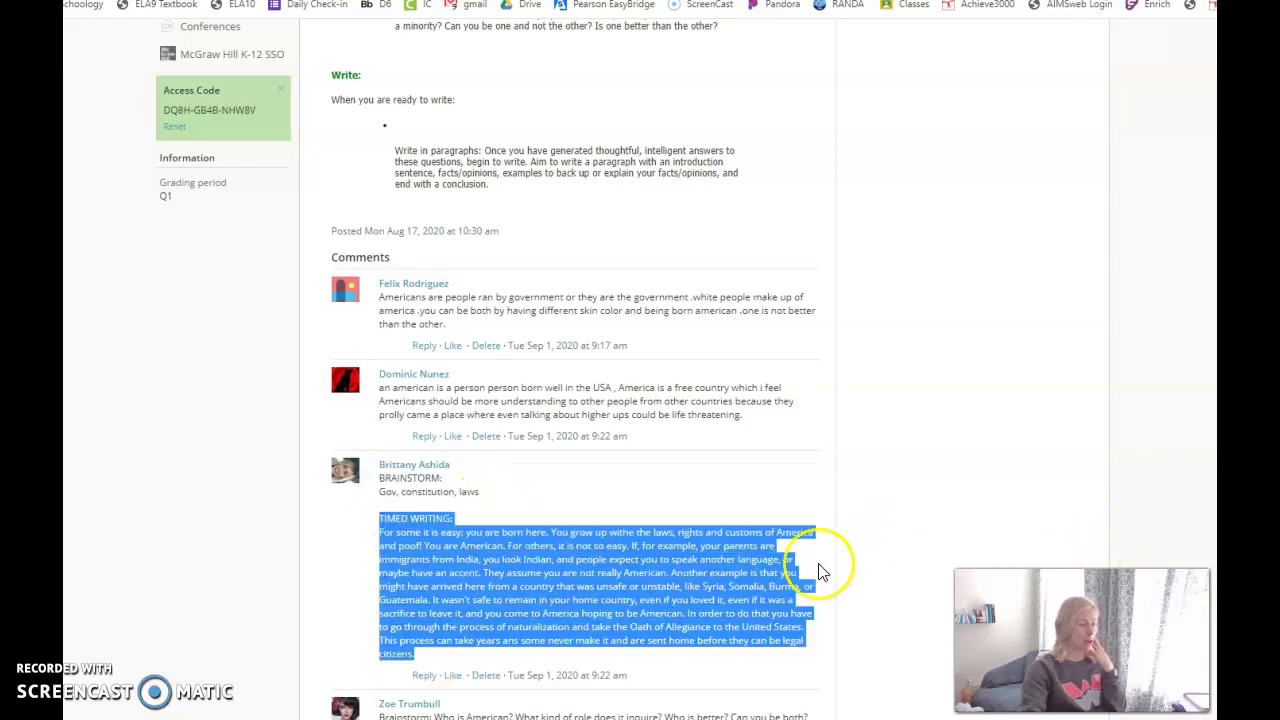
pyautogui.scroll(5, 922, 532)
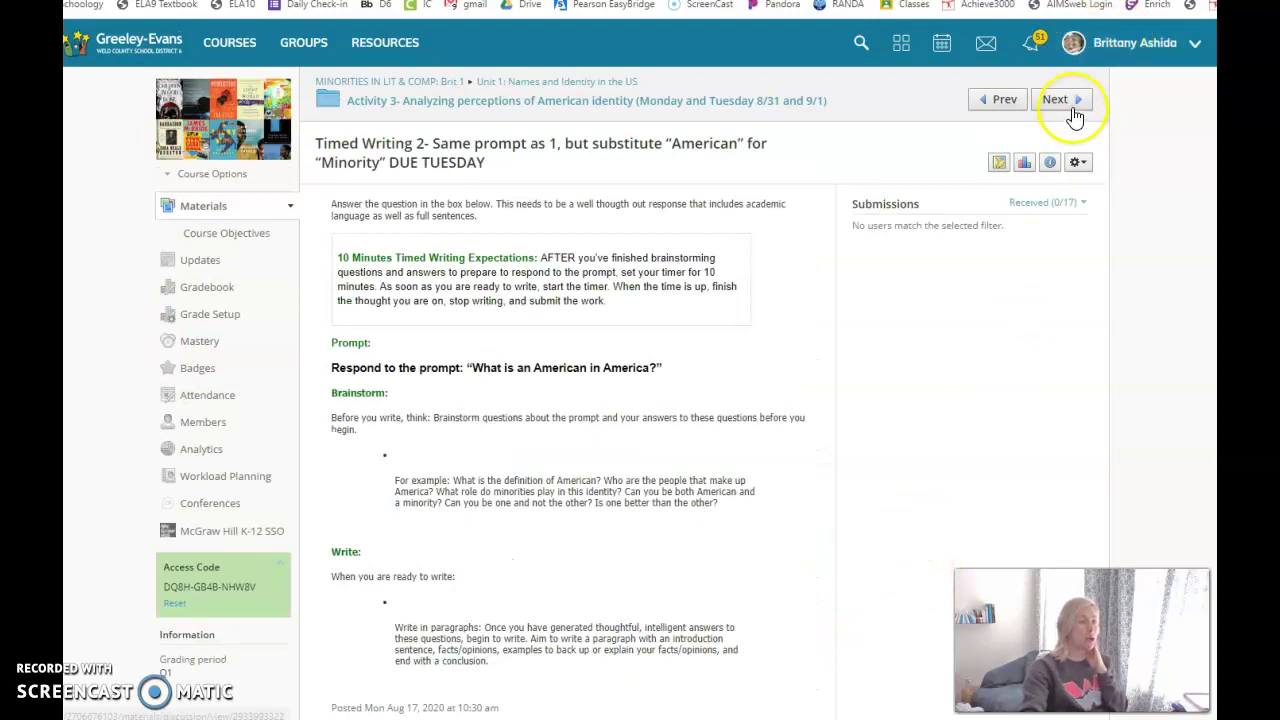
# Return to the Activity 3 folder listing and scroll down to the Monday image-analysis discussion.
pyautogui.click(1071, 111)
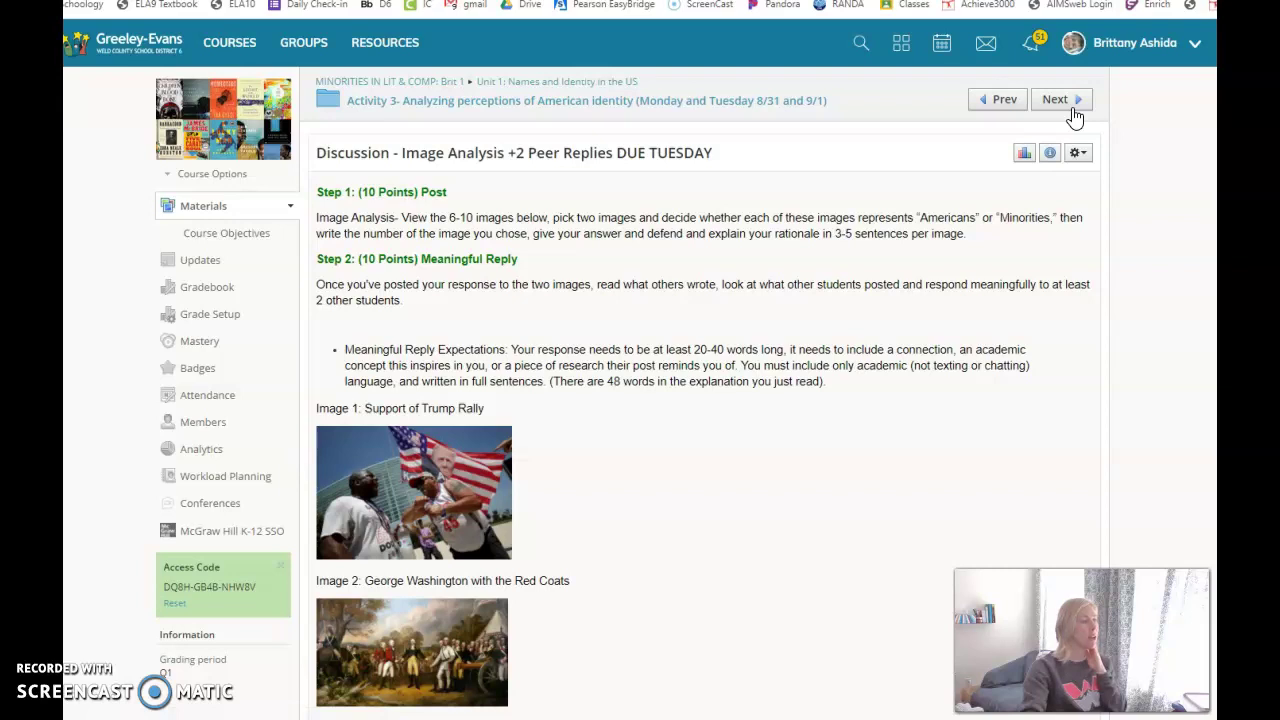
pyautogui.click(440, 102)
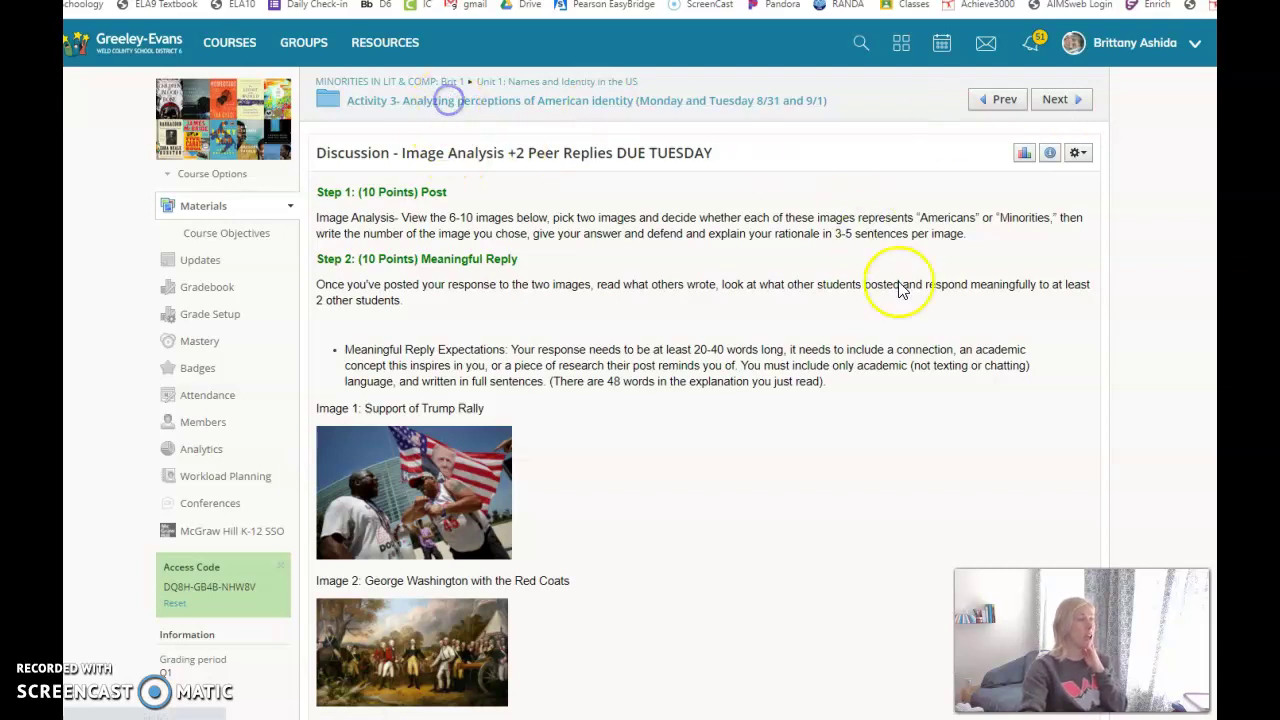
pyautogui.scroll(-1, 737, 410)
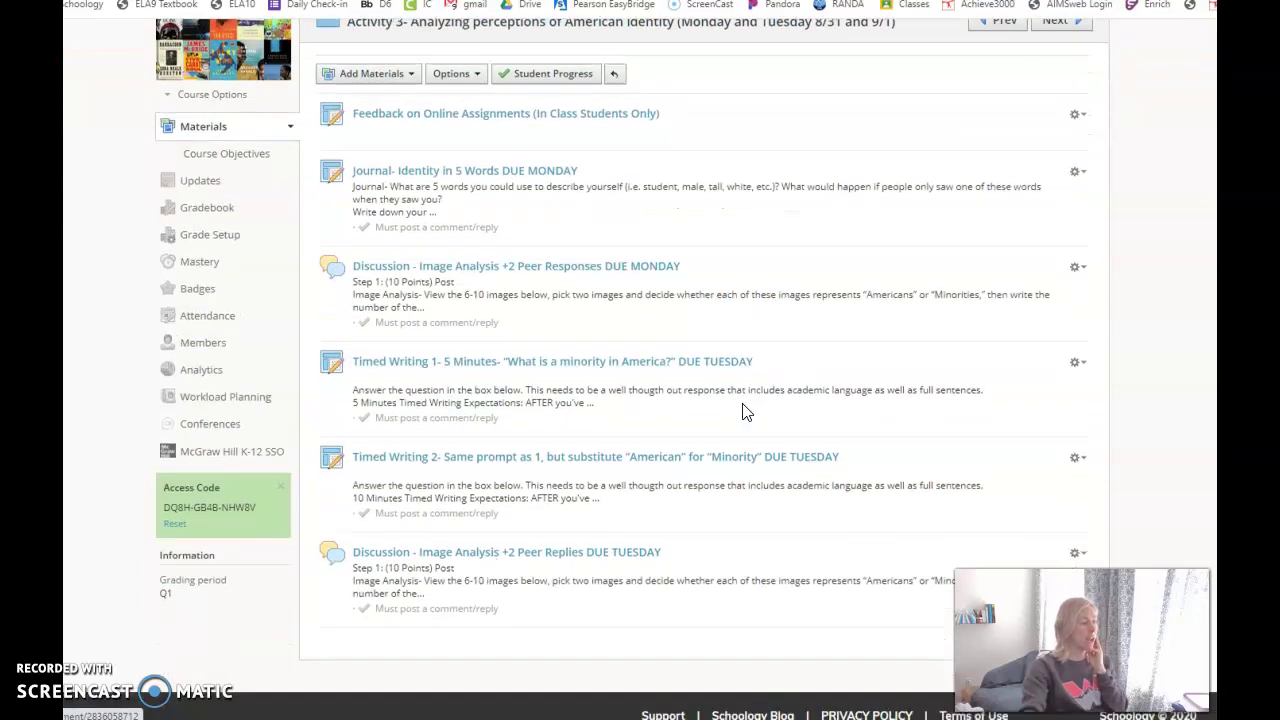
pyautogui.click(653, 572)
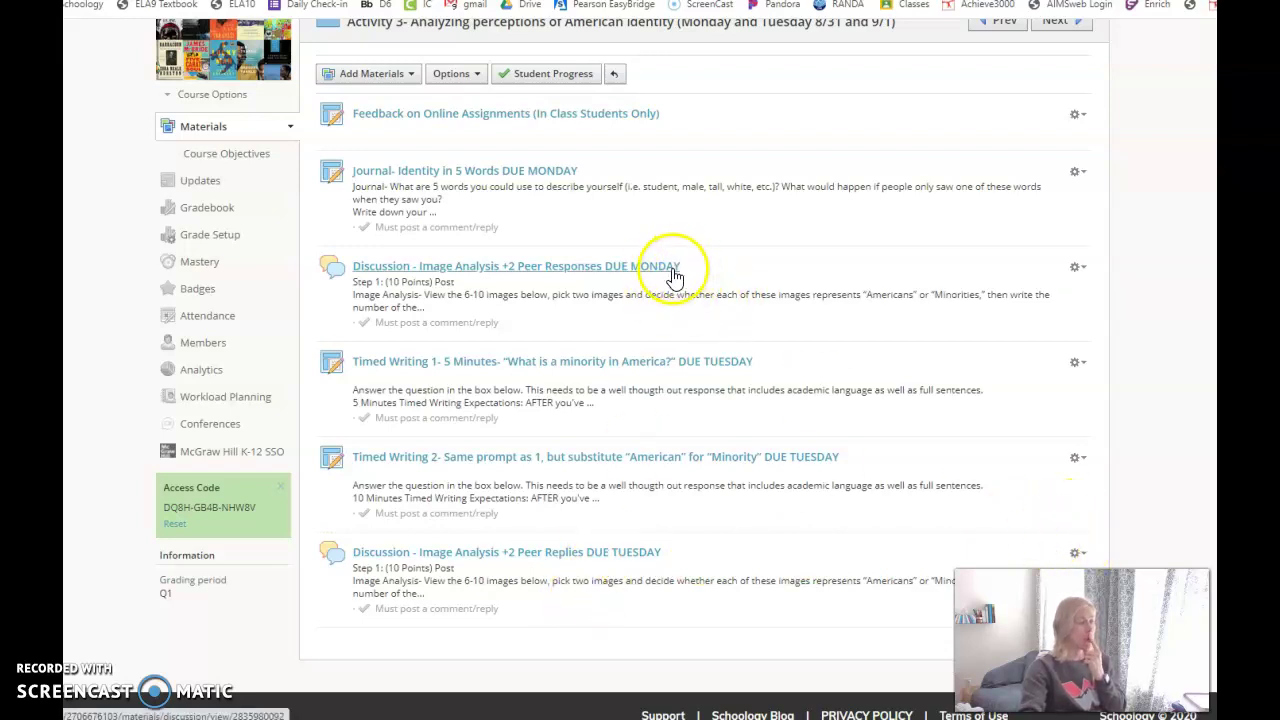
# Edit the Monday discussion title, correcting ONLIONE to ONLINE and appending STUDENTS, then save.
pyautogui.click(1076, 267)
pyautogui.click(1018, 296)
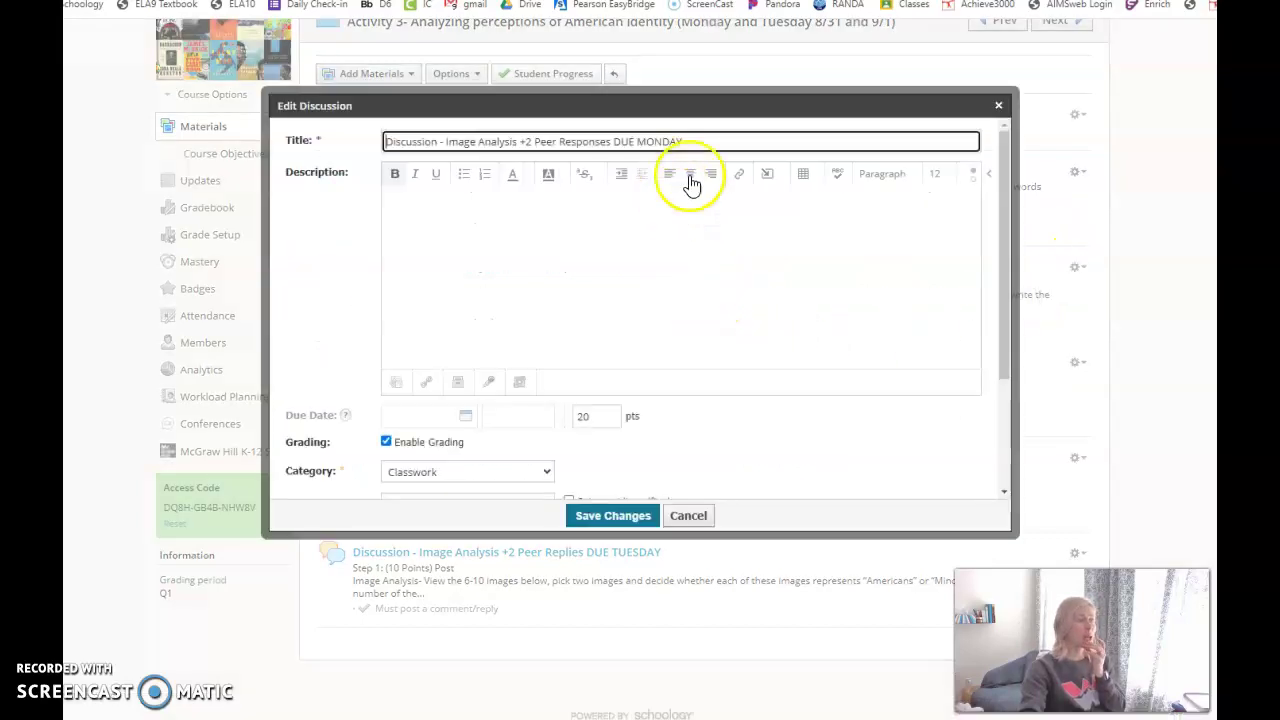
pyautogui.click(724, 135)
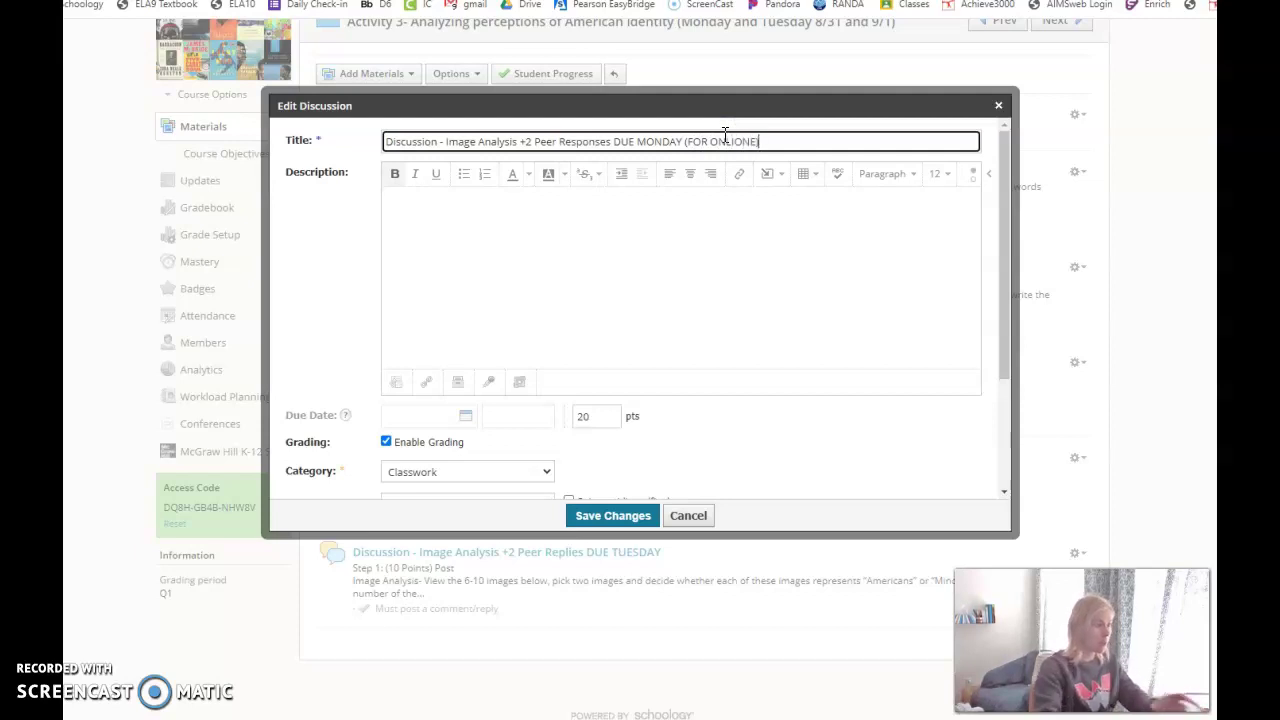
pyautogui.rightClick(733, 141)
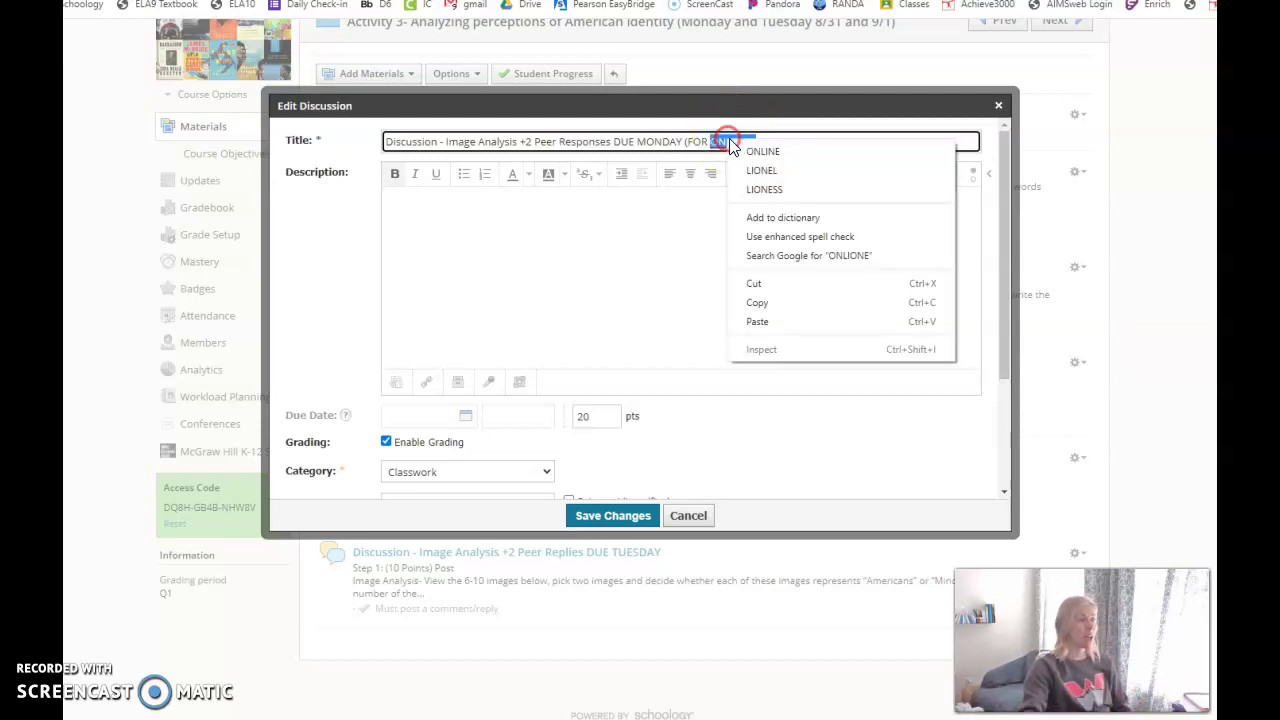
pyautogui.click(763, 152)
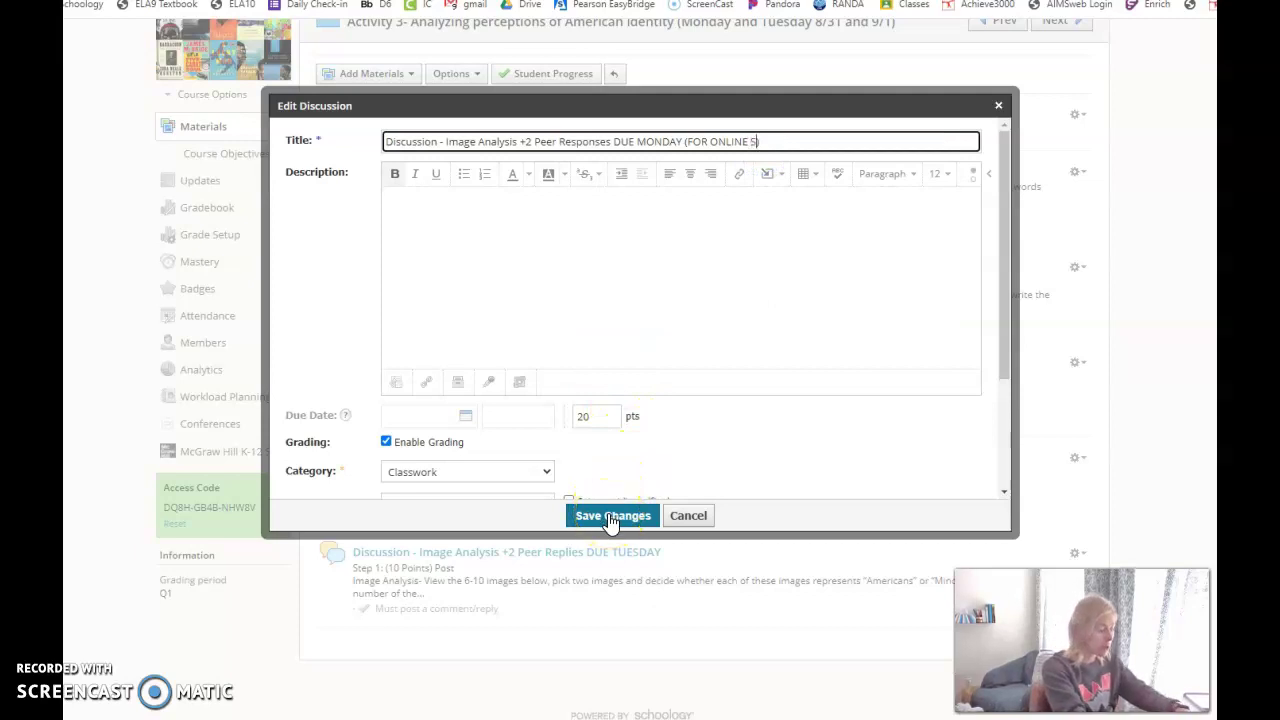
pyautogui.write('STEUDNT')
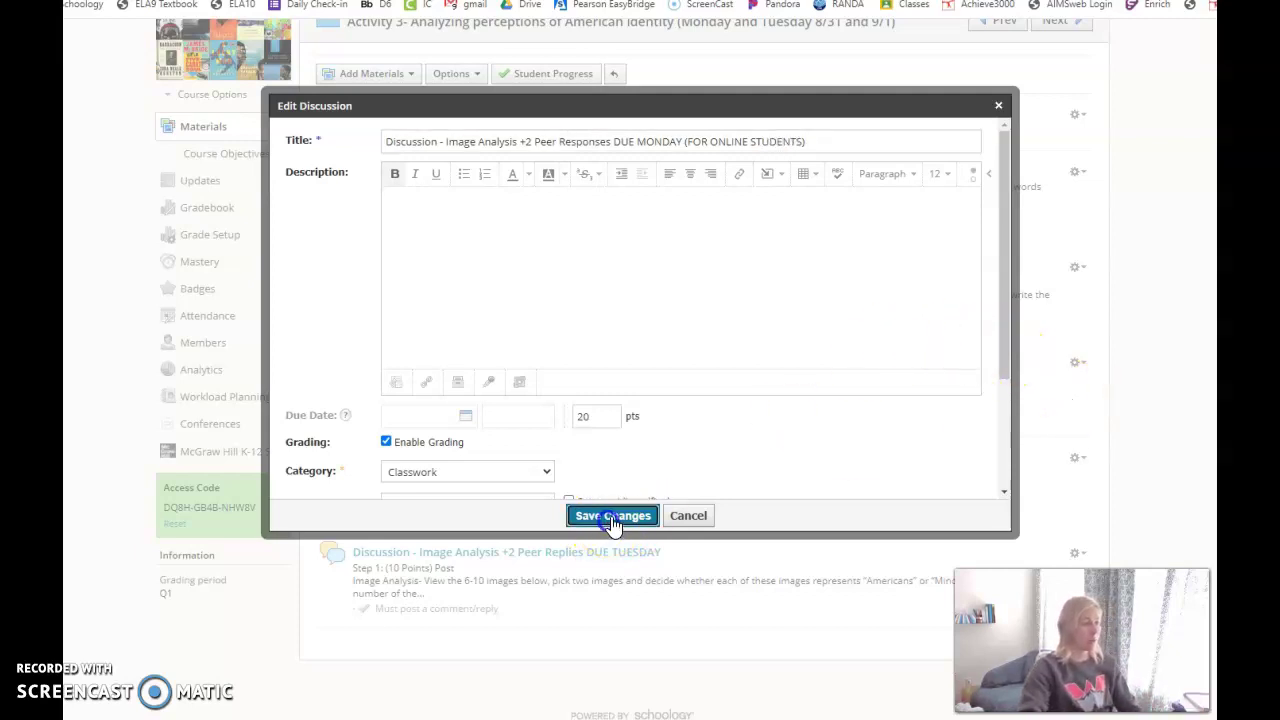
pyautogui.click(602, 518)
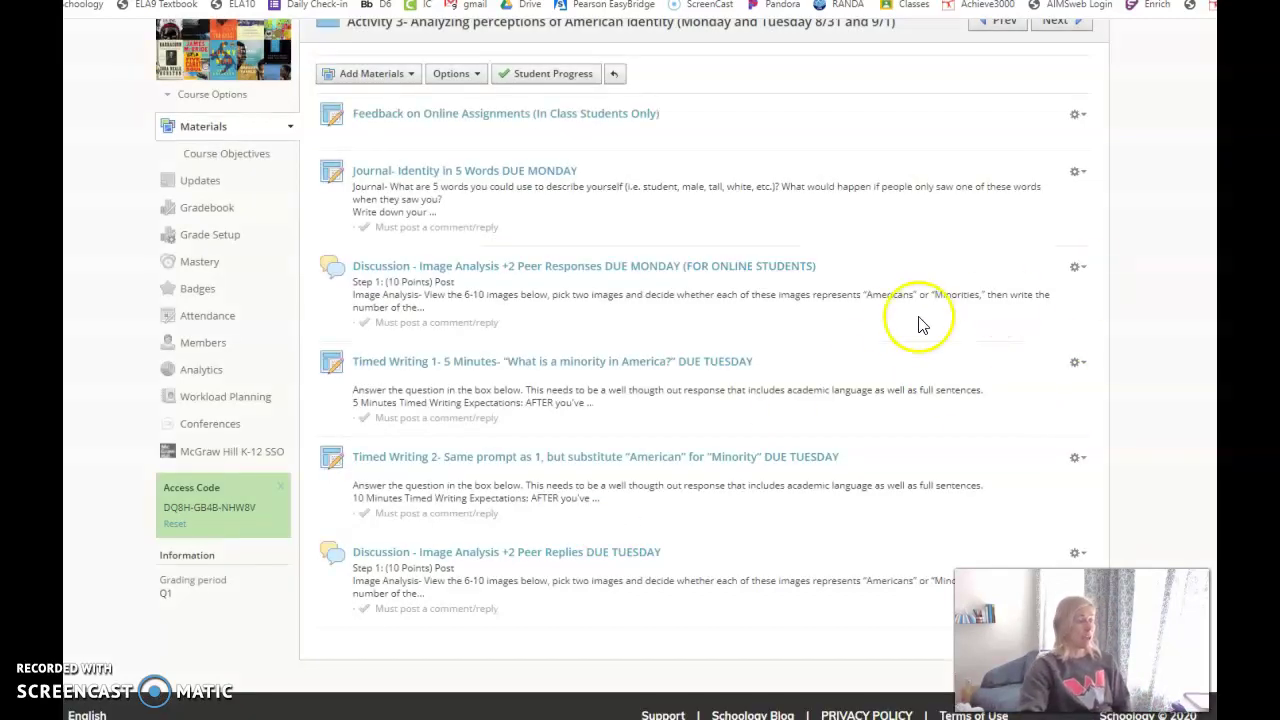
# Scroll the Activity 3 list to check the Monday discussion's new '(FOR ONLINE STUDENTS)' title.
pyautogui.scroll(-1, 783, 462)
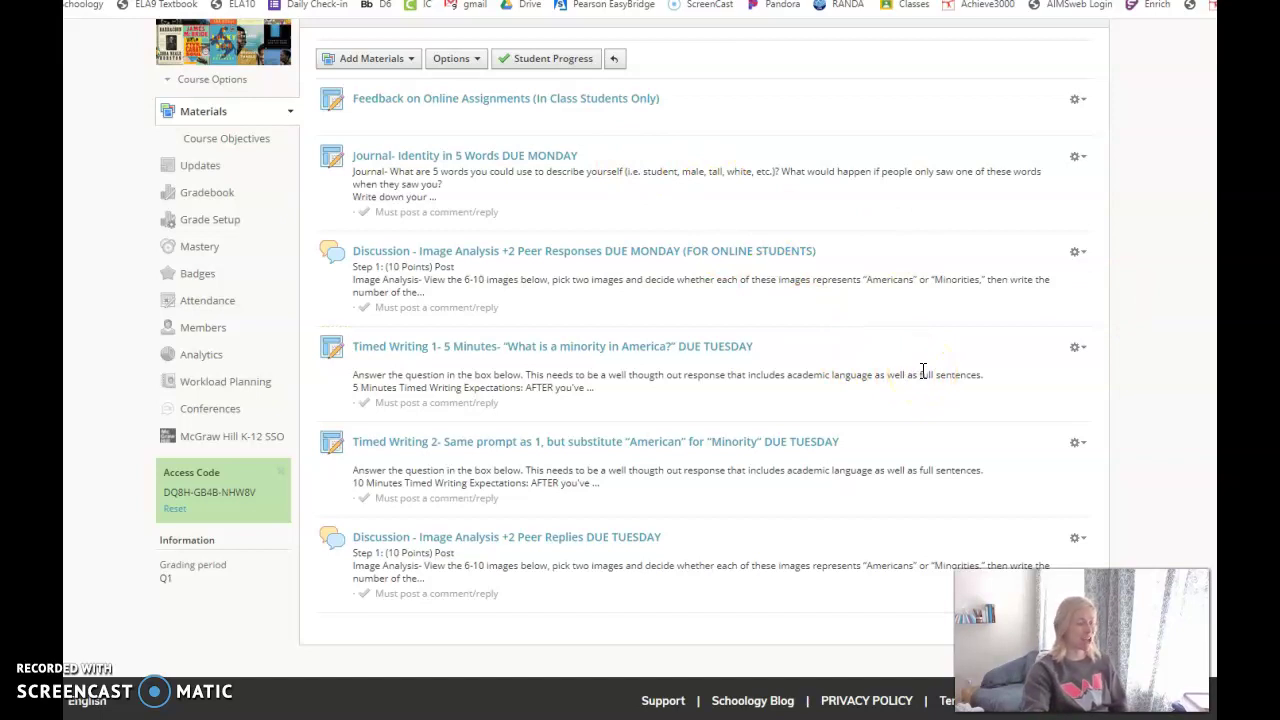
pyautogui.scroll(2, 922, 372)
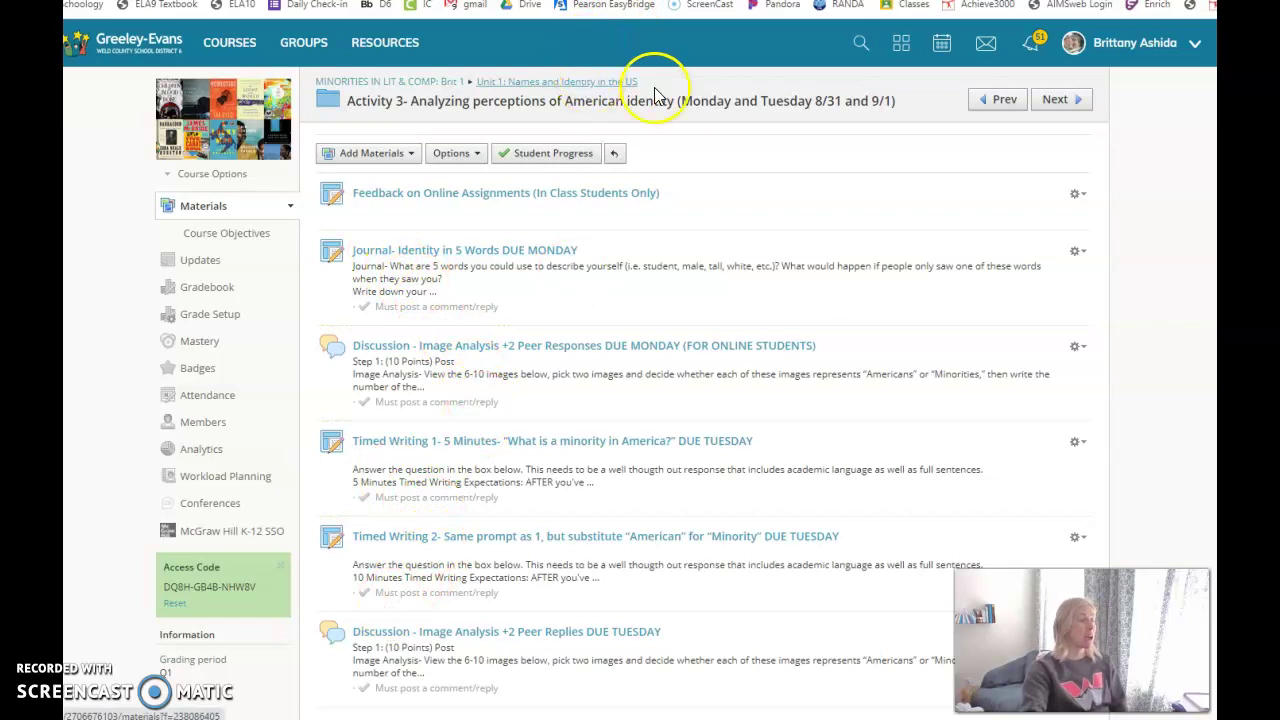
# Go up to Unit 1, enter the Thurs/Fri 9/3-9/4 folder, and open the Always Running excerpt.
pyautogui.click(544, 86)
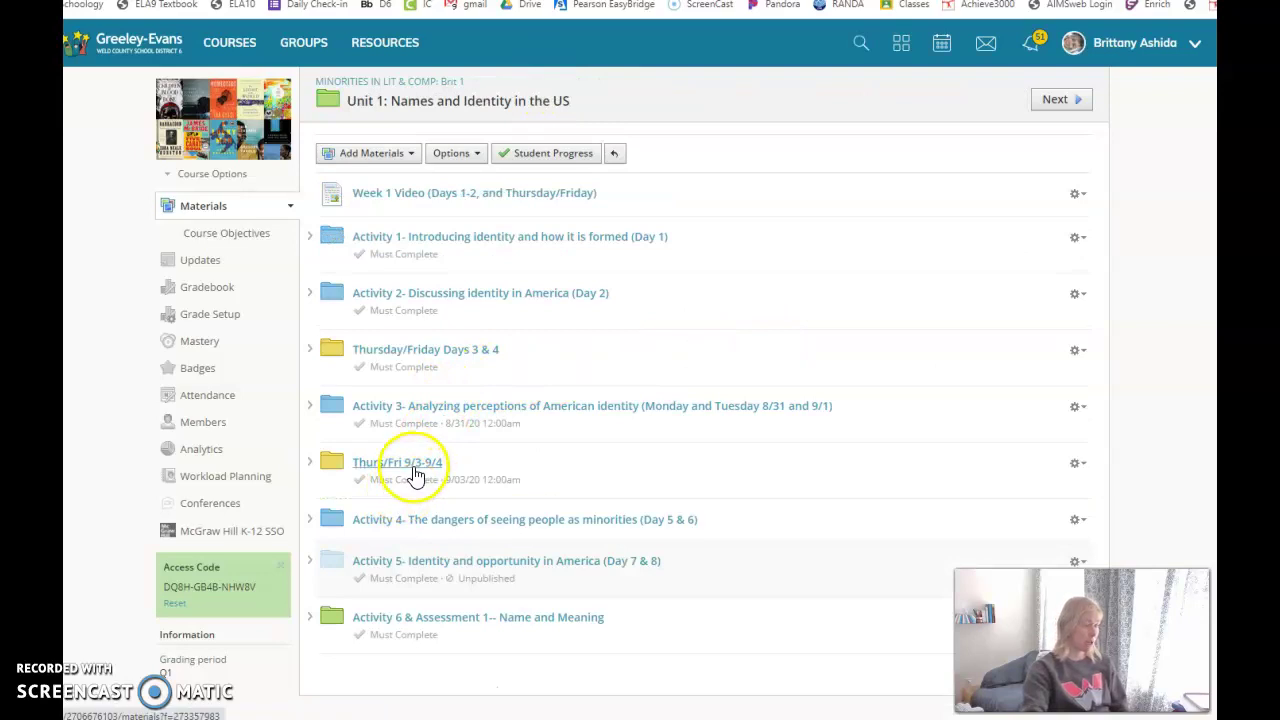
pyautogui.click(413, 463)
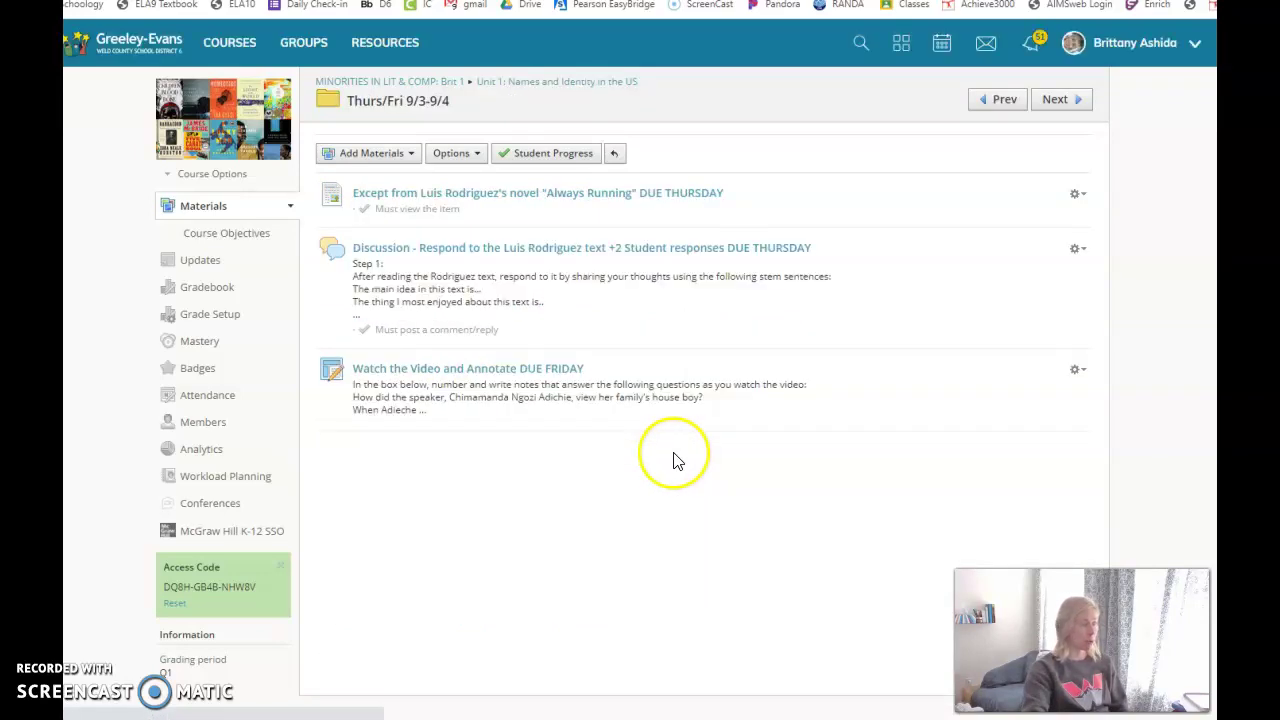
pyautogui.scroll(-1, 658, 456)
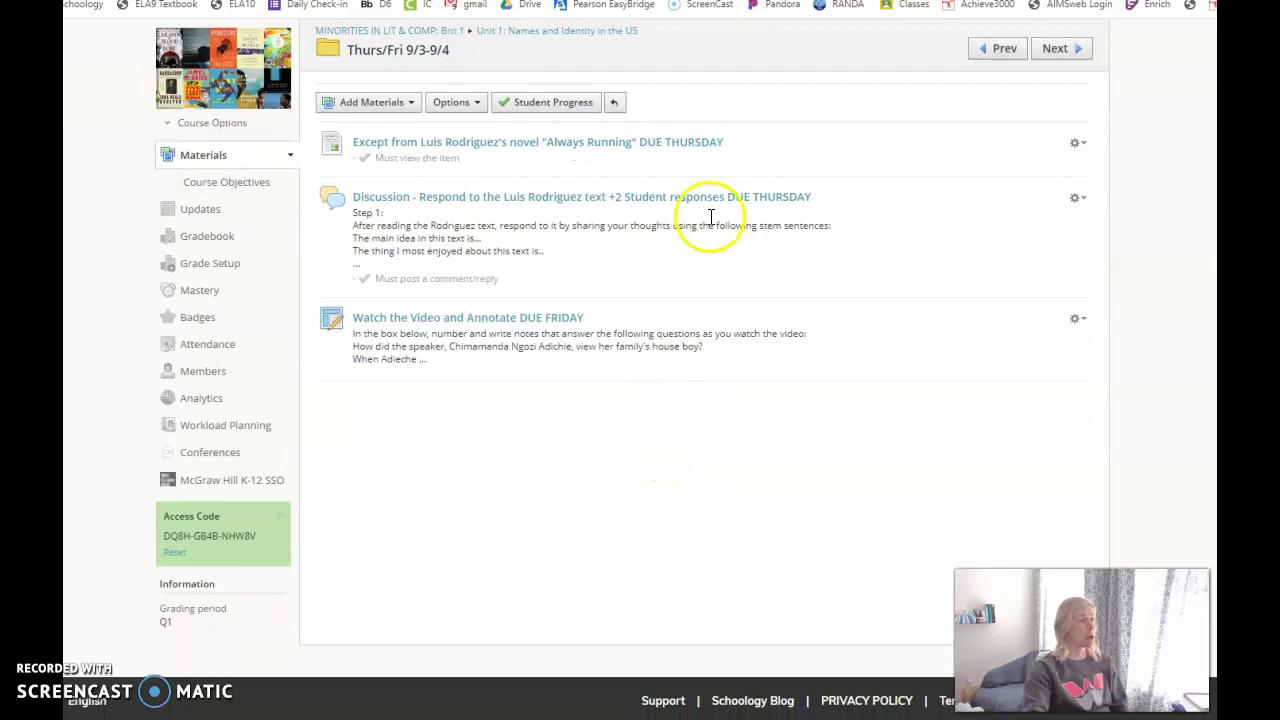
pyautogui.click(573, 147)
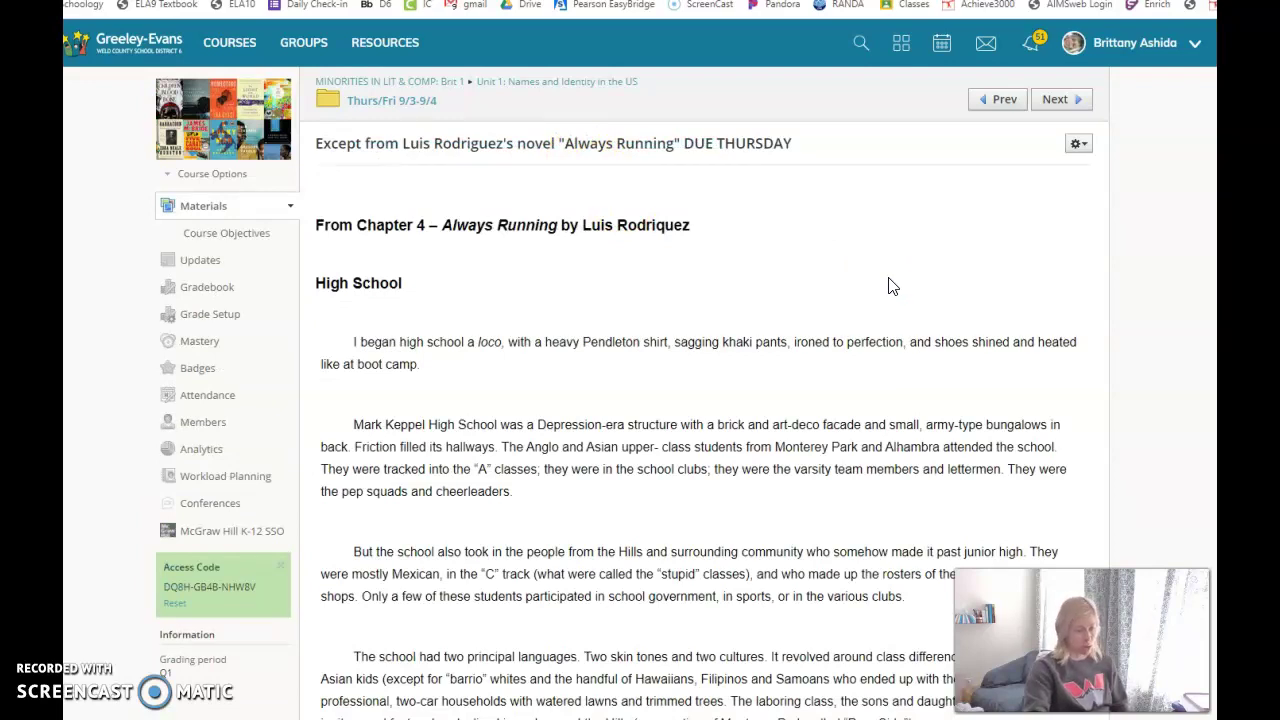
# Highlight the book title 'Always Running' on the excerpt page, then clear the highlight.
pyautogui.scroll(-1, 640, 300)
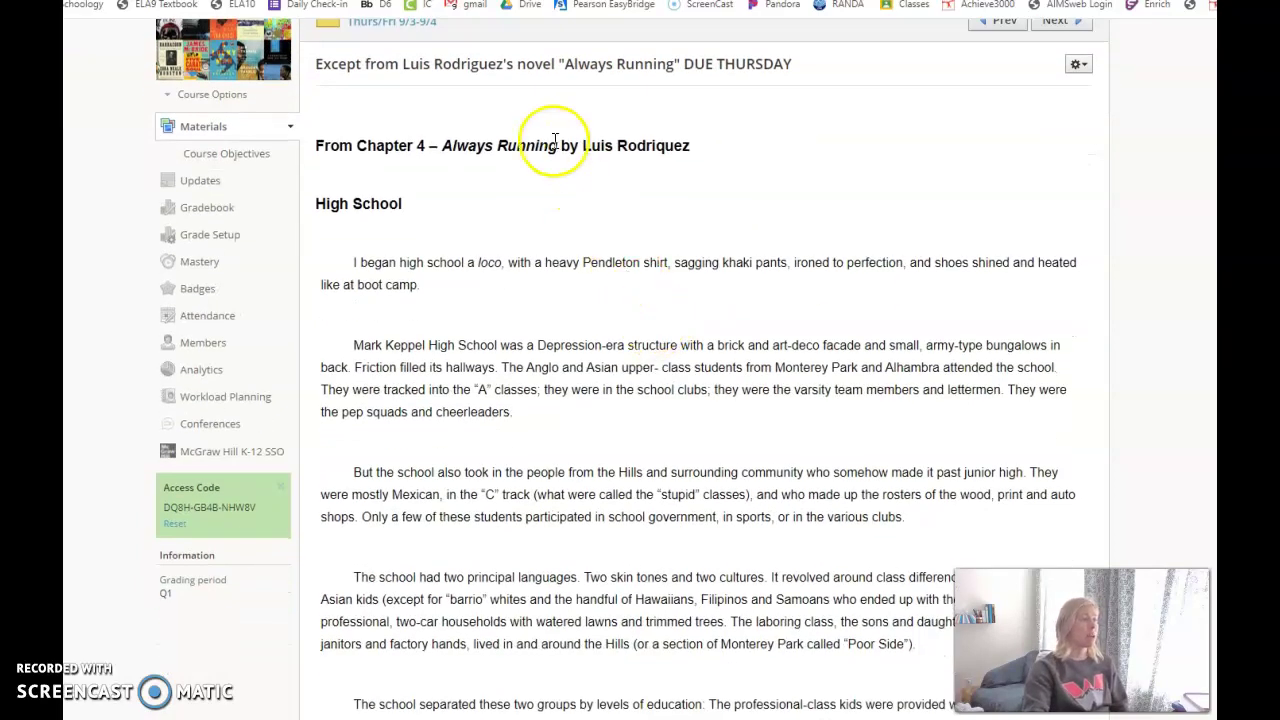
pyautogui.moveTo(555, 141); pyautogui.dragTo(443, 146)
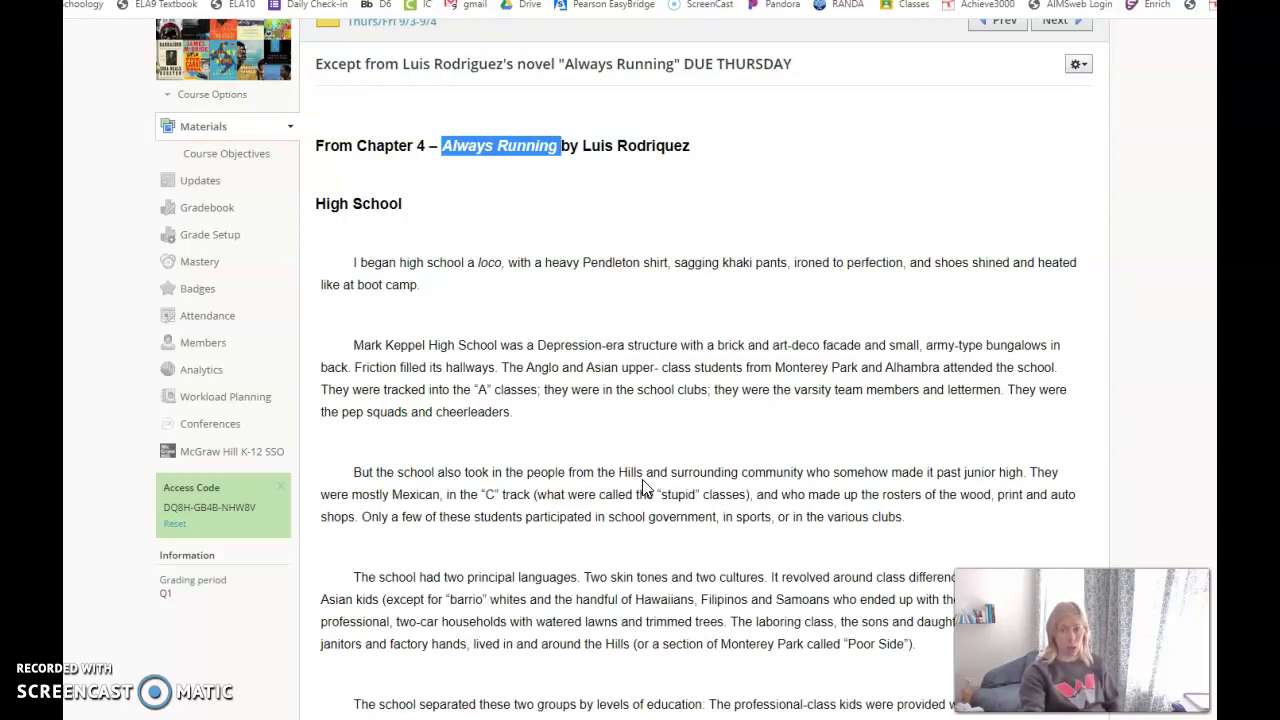
pyautogui.click(421, 286)
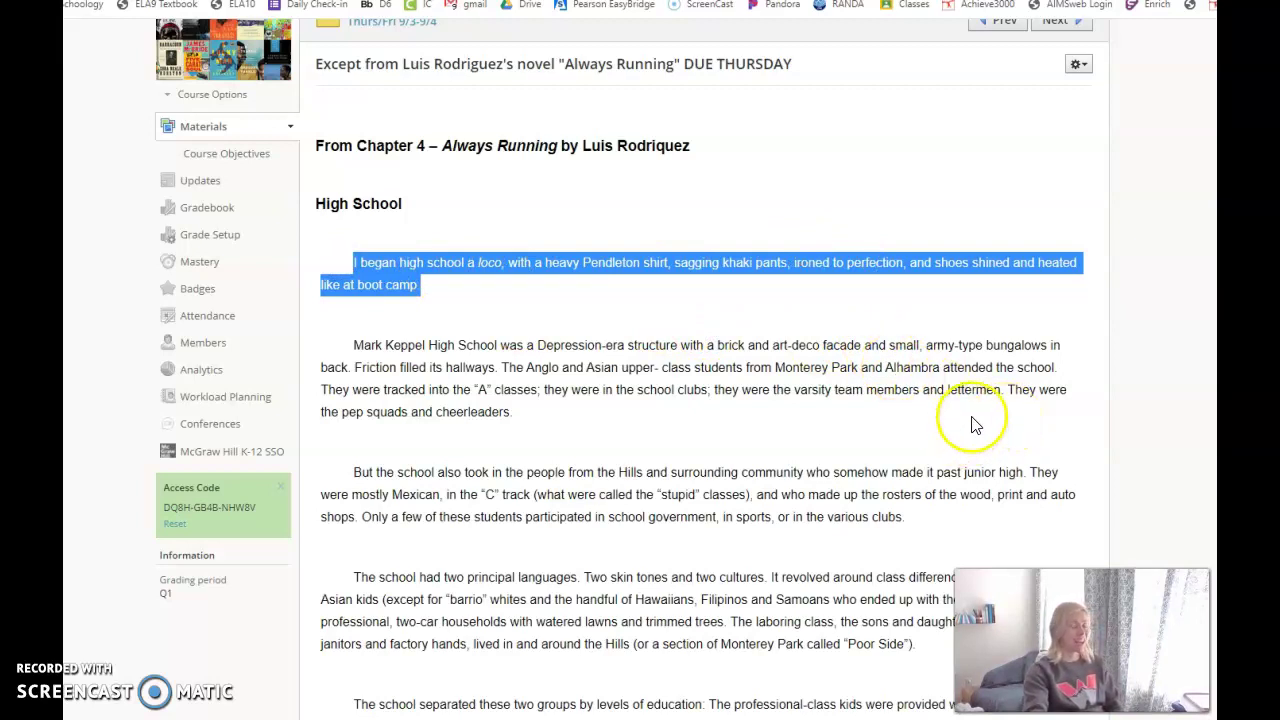
pyautogui.scroll(1, 985, 428)
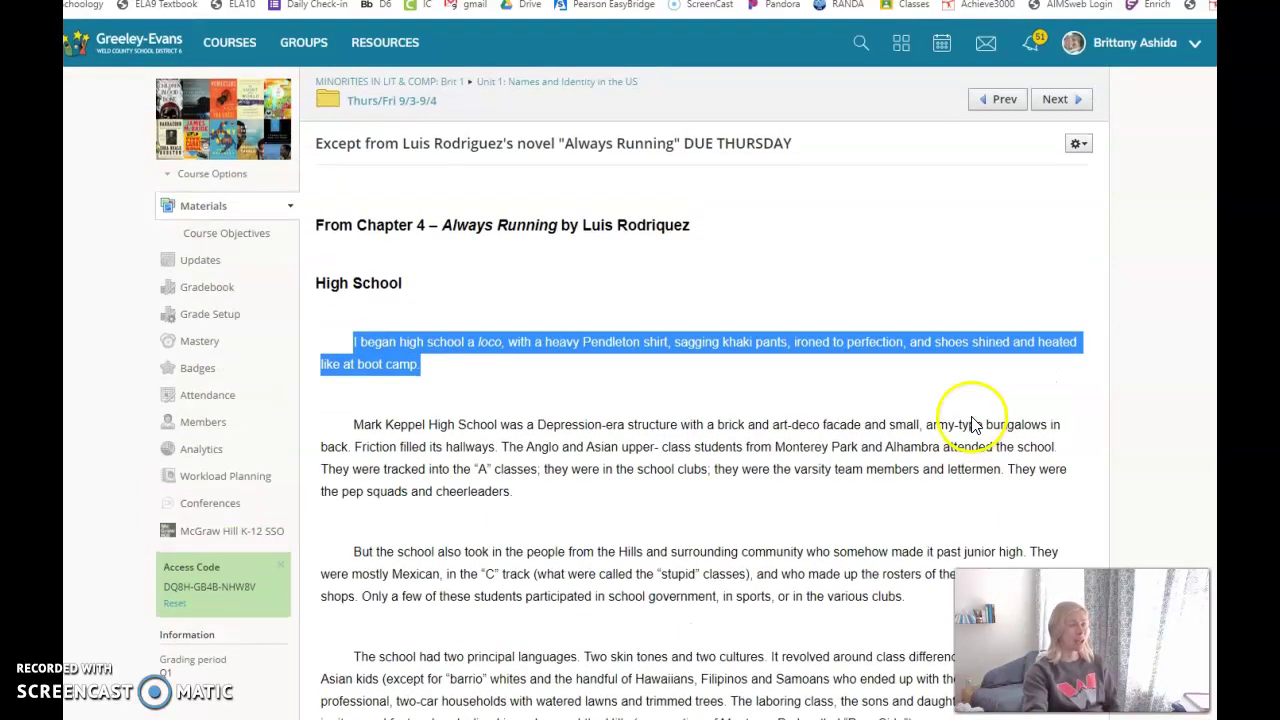
pyautogui.click(1082, 103)
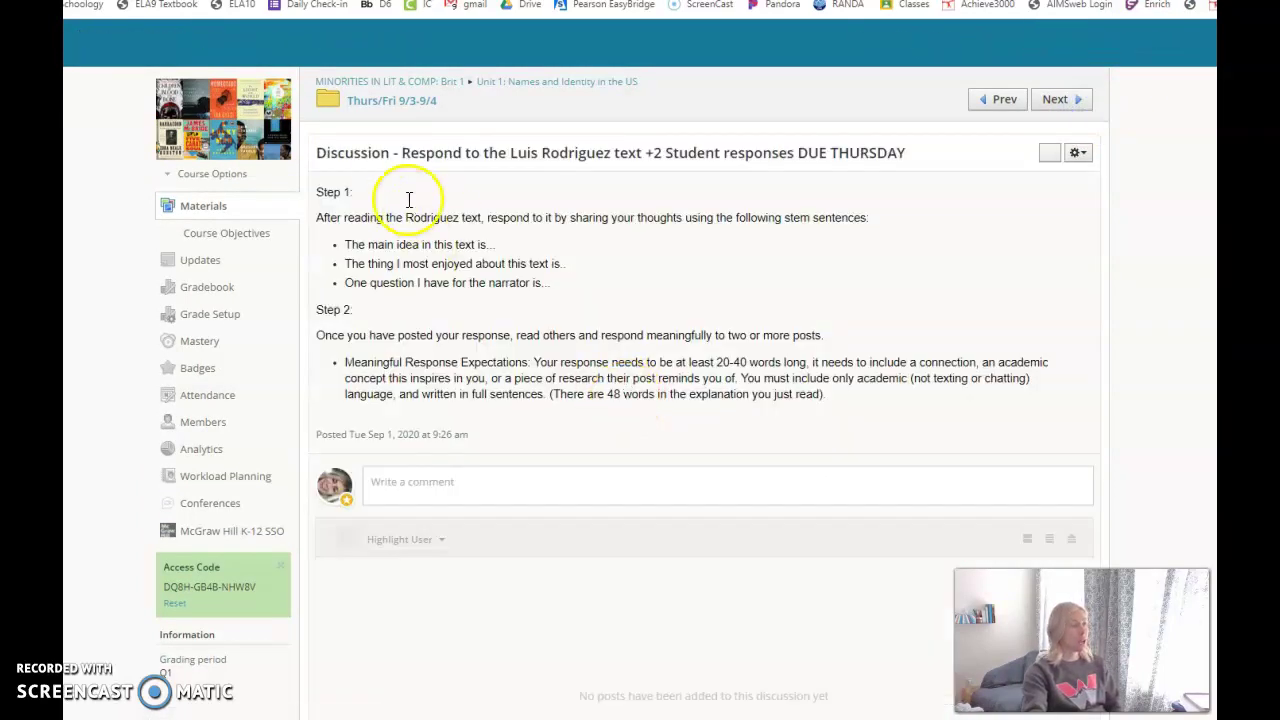
pyautogui.moveTo(318, 191); pyautogui.dragTo(871, 398)
pyautogui.rightClick(566, 282)
pyautogui.click(558, 290)
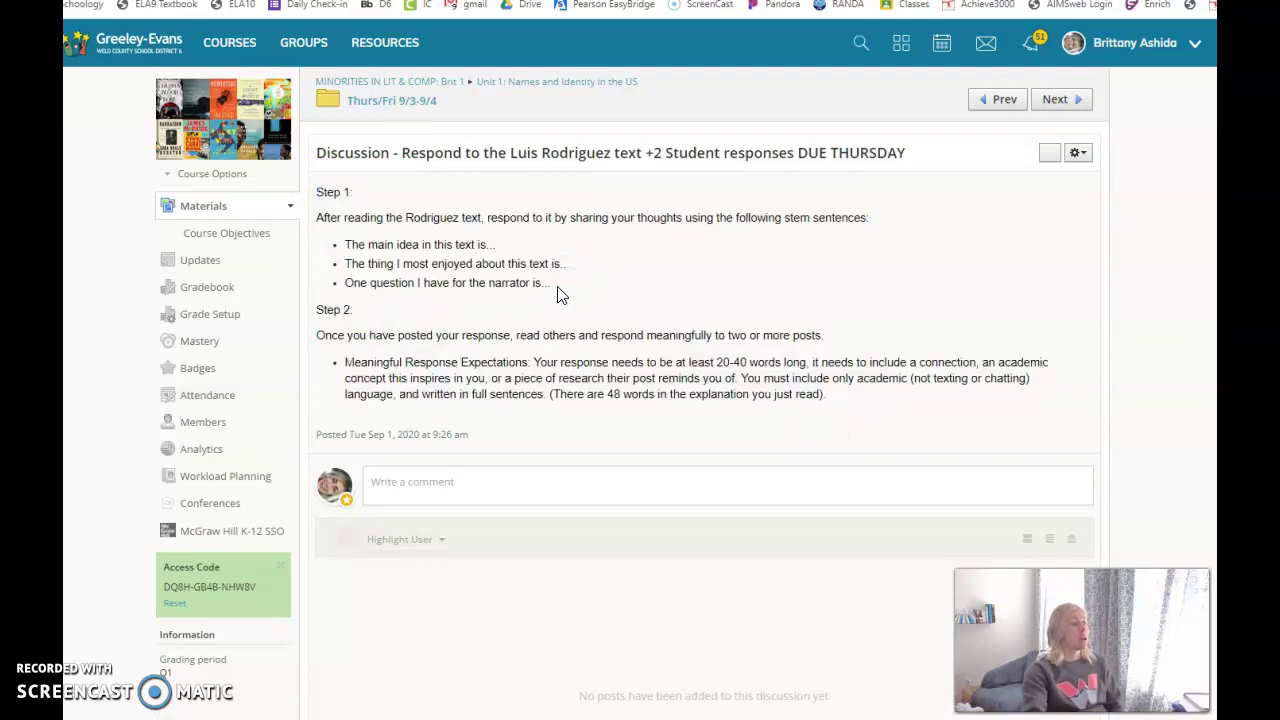
pyautogui.moveTo(555, 293); pyautogui.dragTo(337, 245)
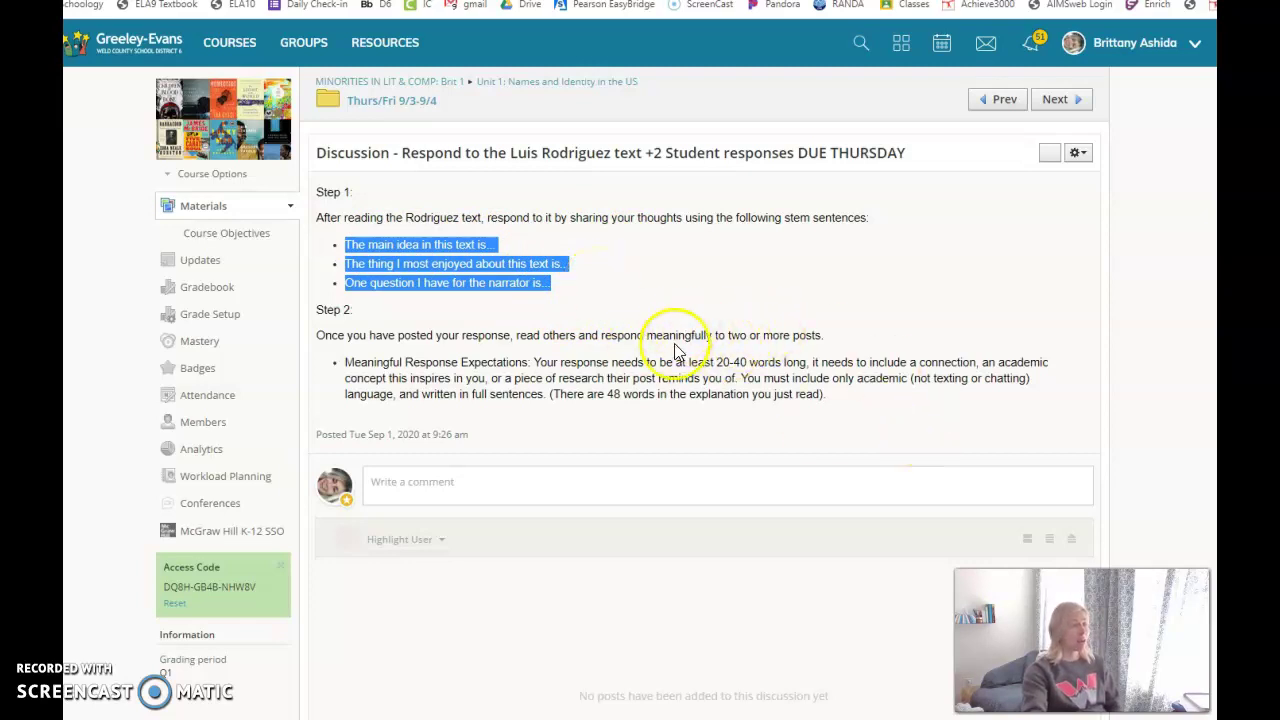
pyautogui.moveTo(676, 336); pyautogui.dragTo(716, 362)
pyautogui.click(748, 366)
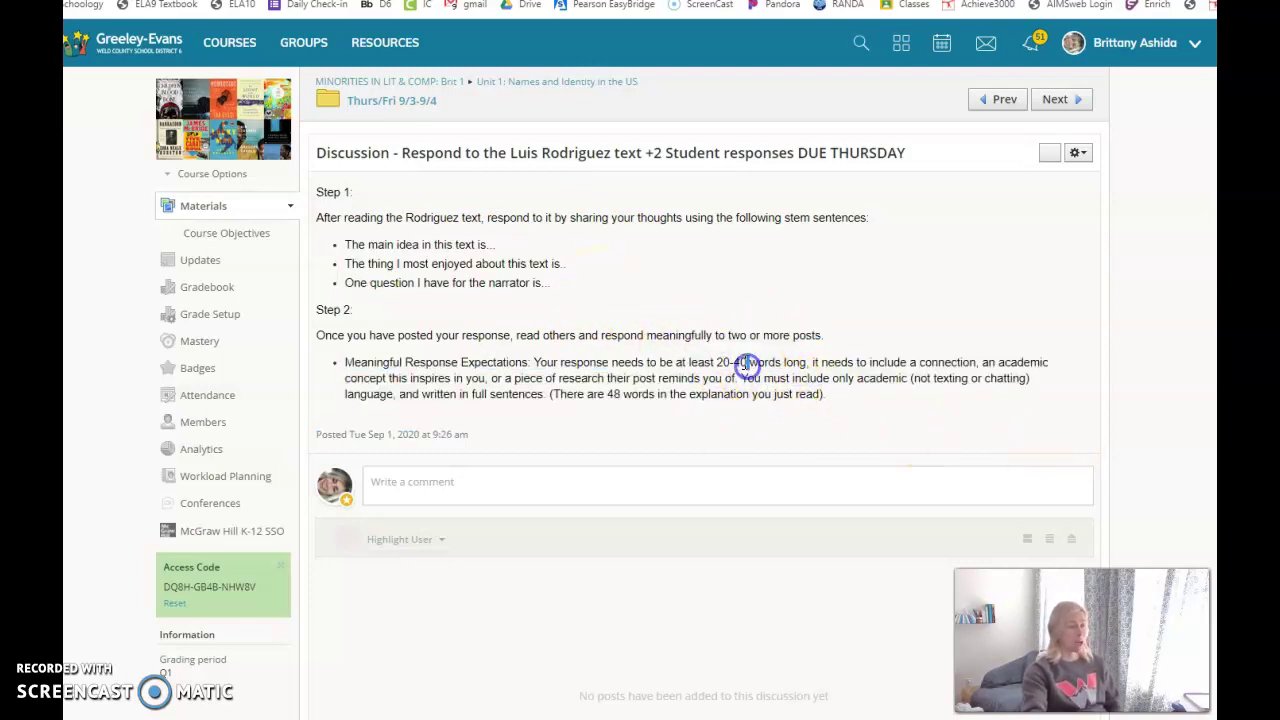
pyautogui.moveTo(748, 362); pyautogui.dragTo(714, 368)
pyautogui.click(843, 391)
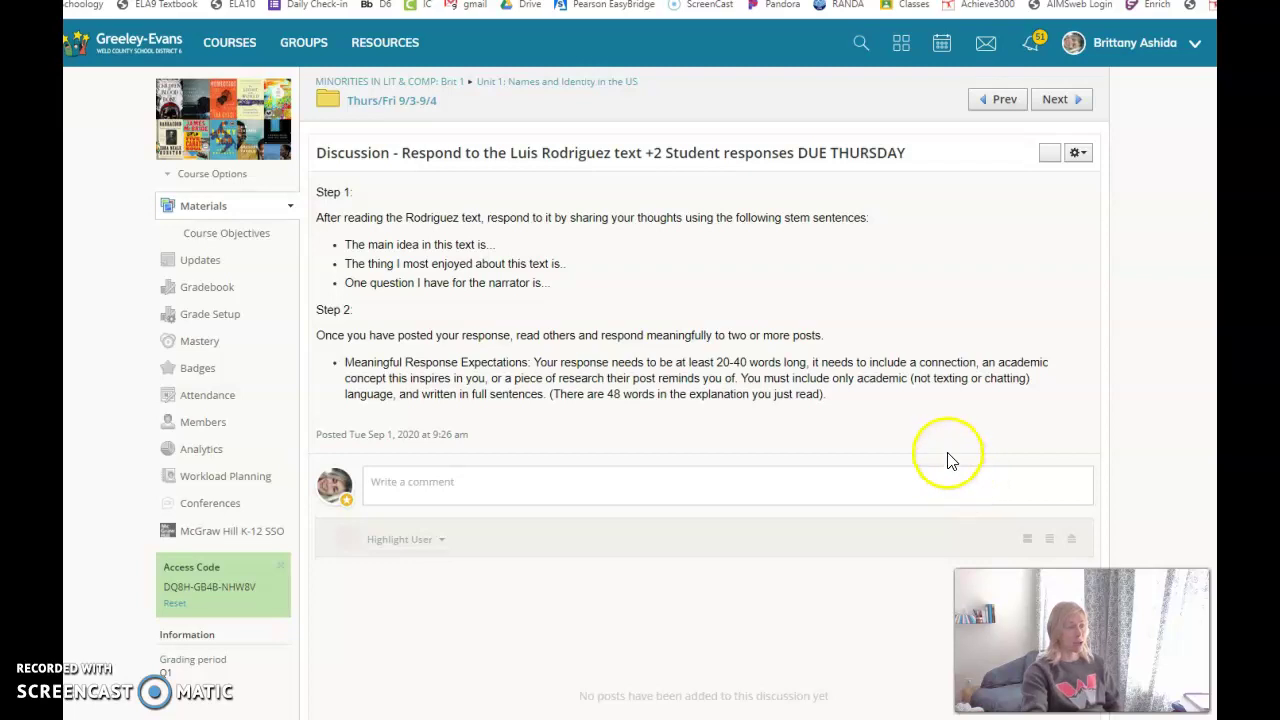
pyautogui.click(918, 362)
pyautogui.moveTo(918, 362); pyautogui.dragTo(740, 378)
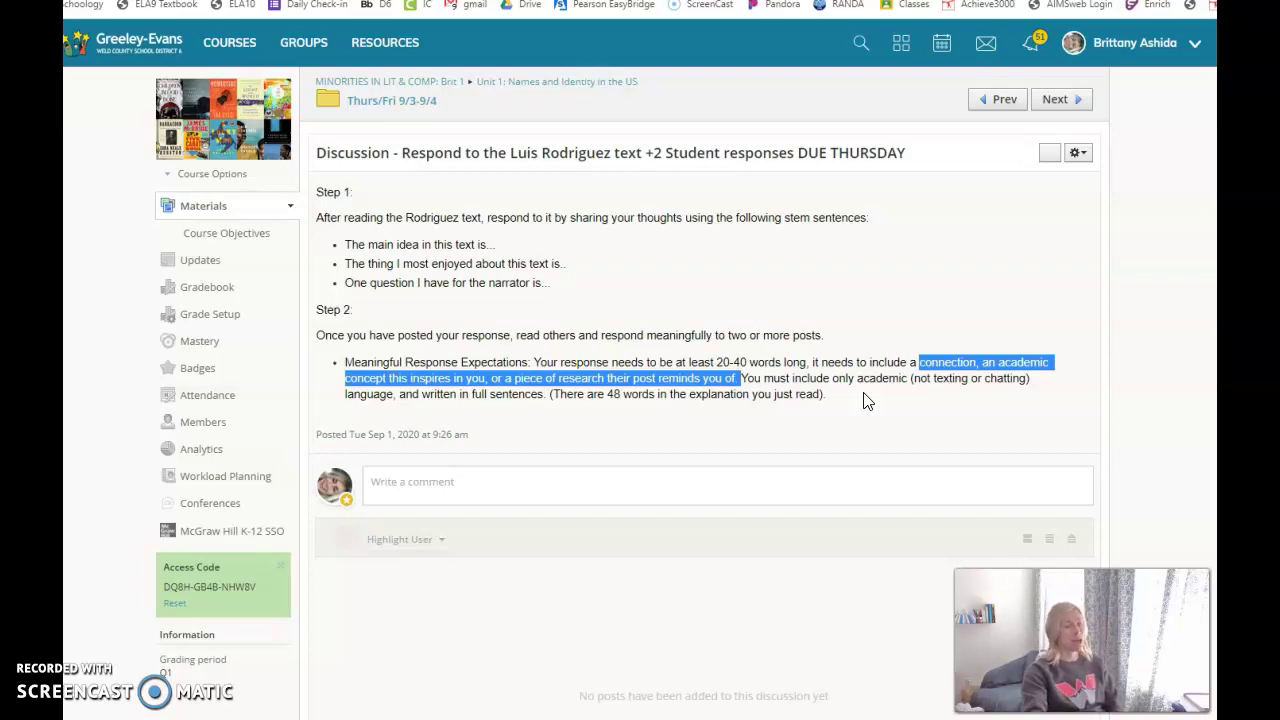
pyautogui.click(864, 398)
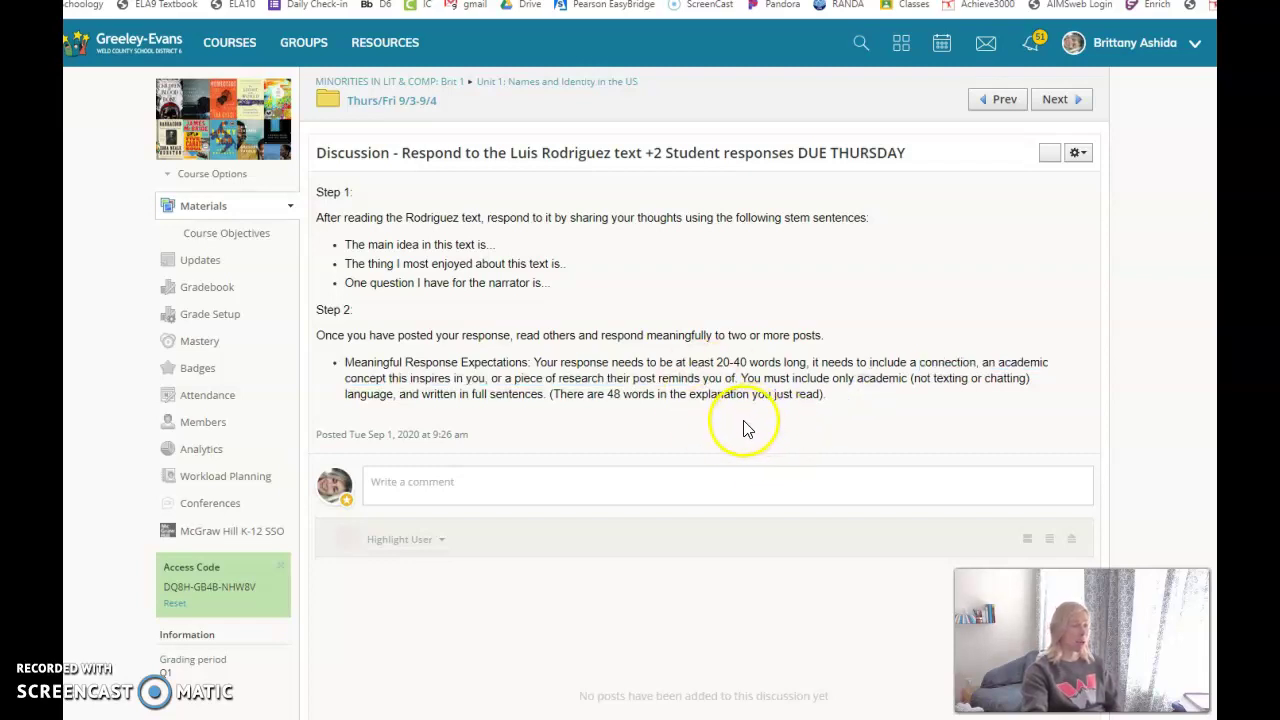
pyautogui.moveTo(547, 398); pyautogui.dragTo(510, 352)
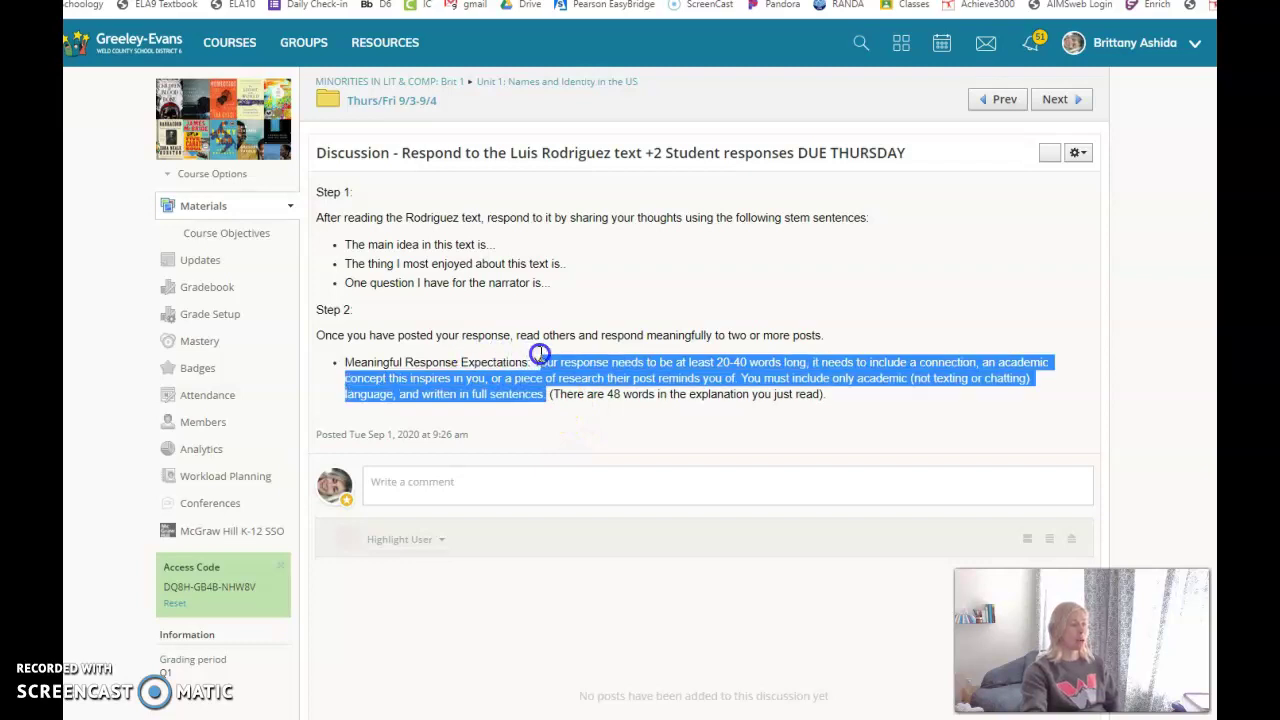
pyautogui.click(884, 406)
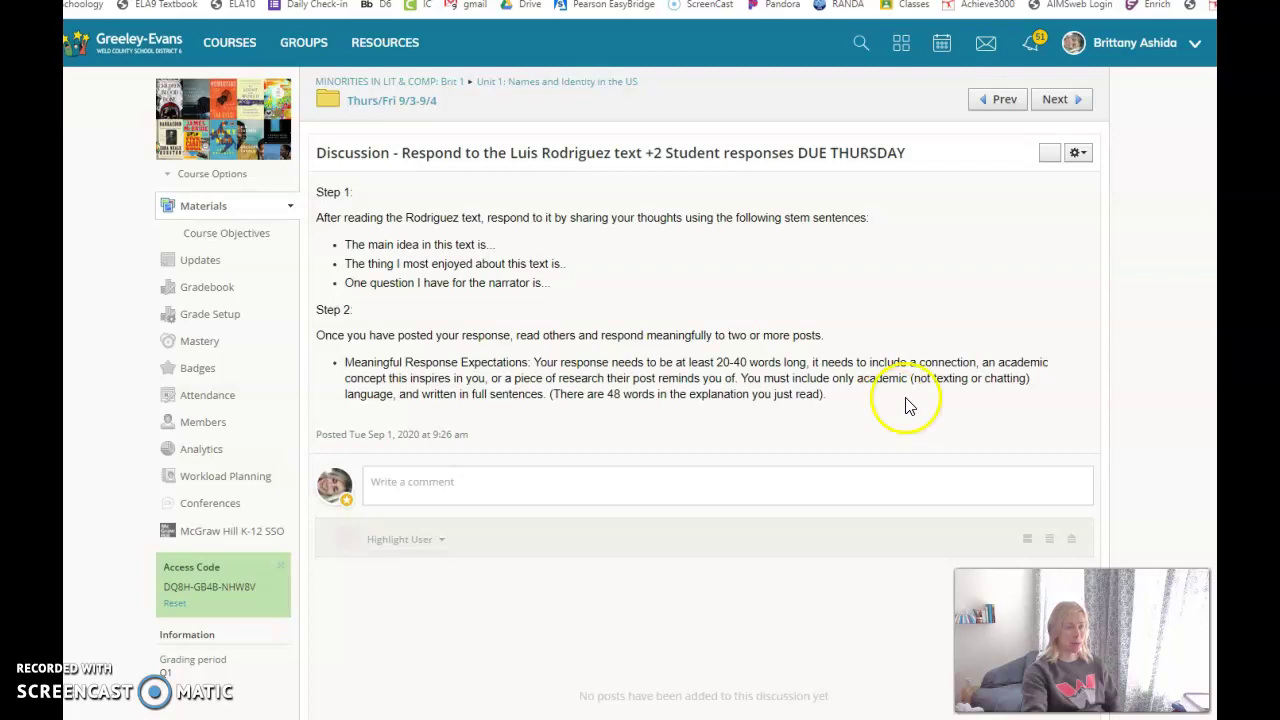
# On 'Watch the Video and Annotate DUE FRIDAY', highlight the eight questions and posting instructions, then open Google apps.
pyautogui.click(1068, 100)
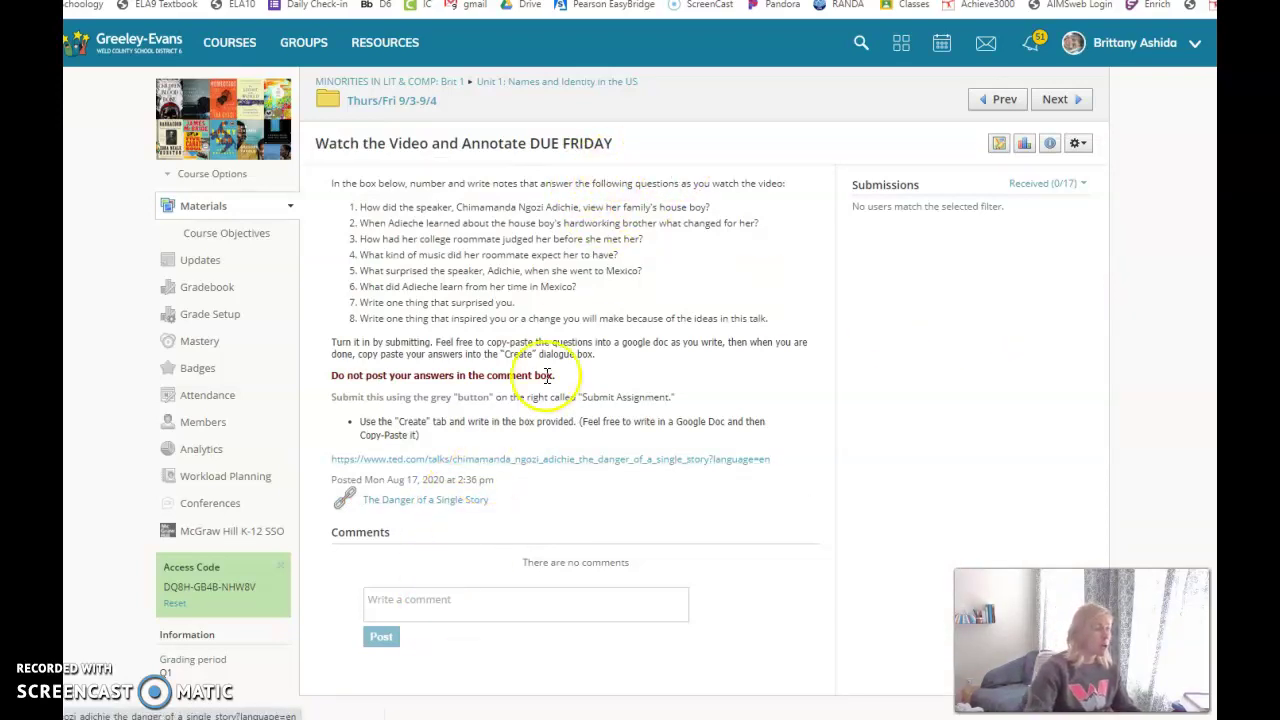
pyautogui.moveTo(772, 318); pyautogui.dragTo(365, 205)
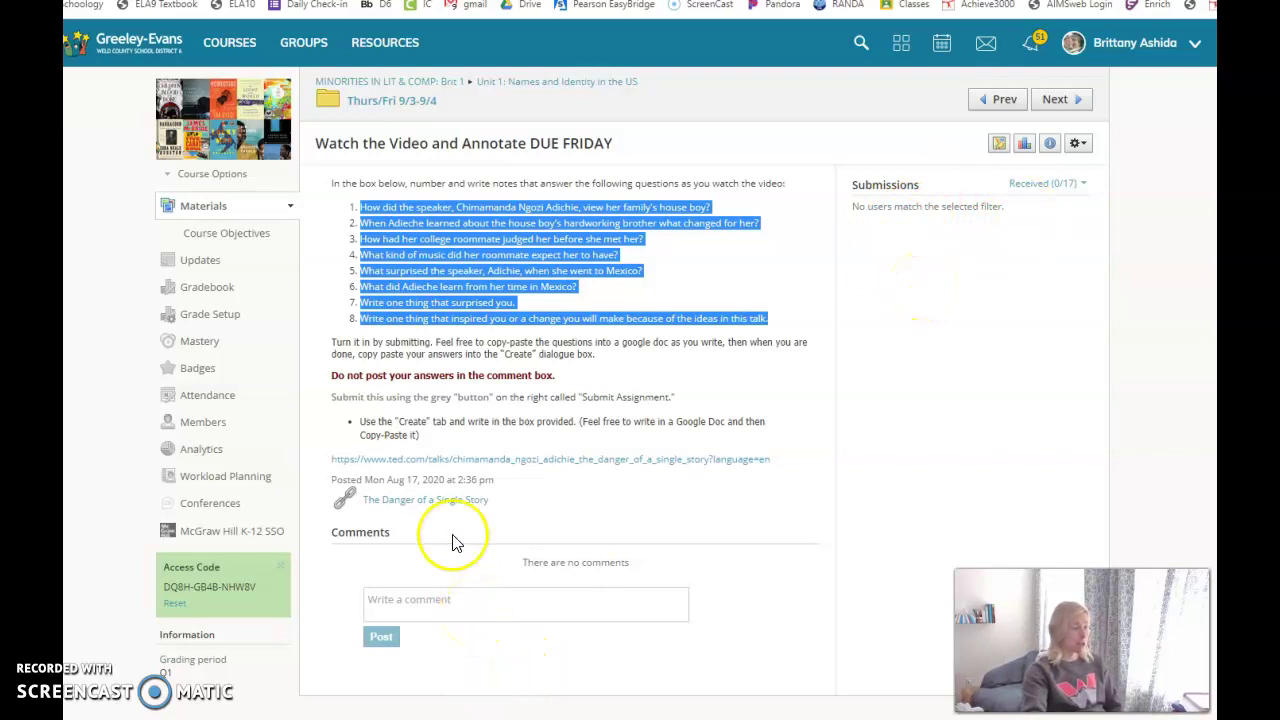
pyautogui.moveTo(441, 440); pyautogui.dragTo(318, 375)
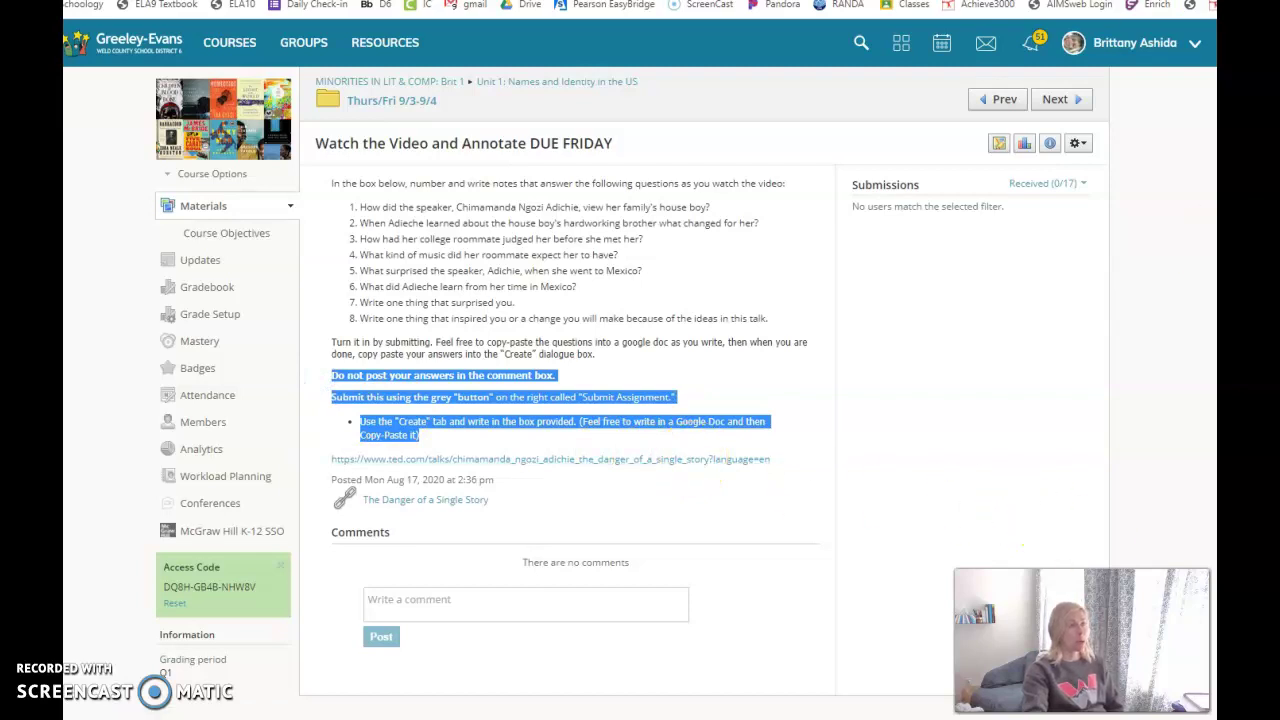
pyautogui.click(1152, 12)
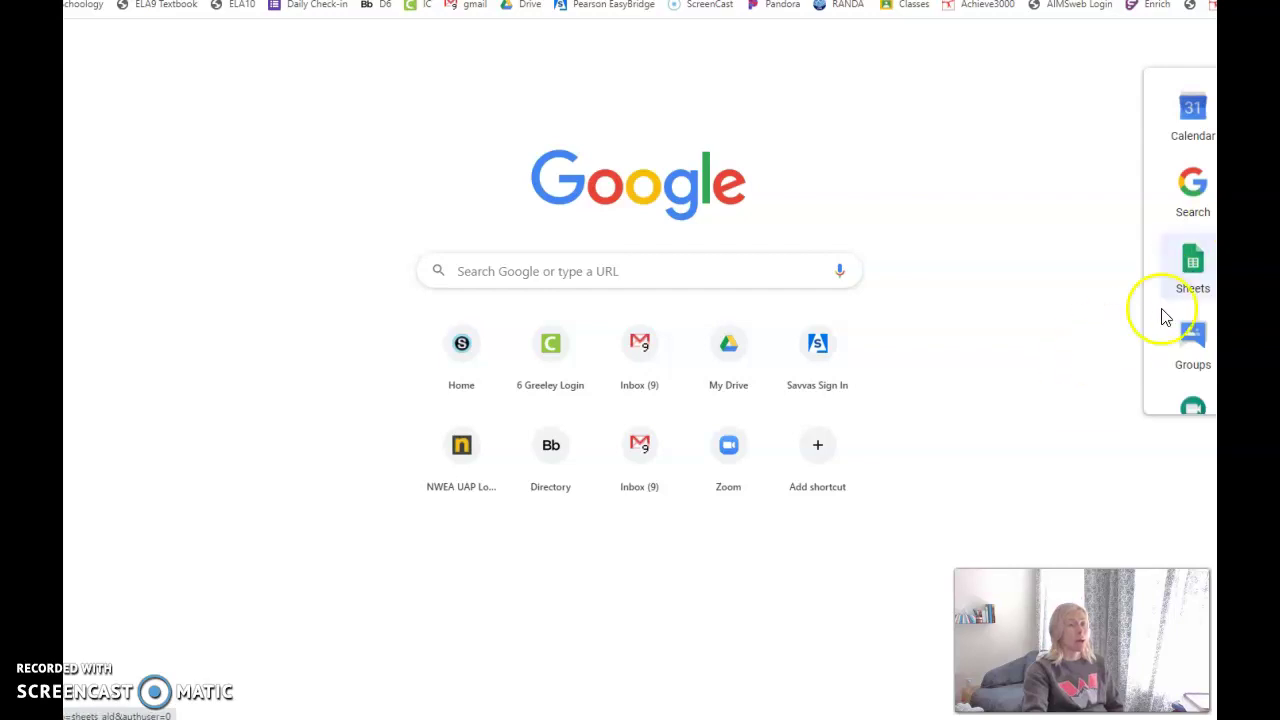
# Launch Google Docs from the apps panel and start a Blank document.
pyautogui.click(1205, 230)
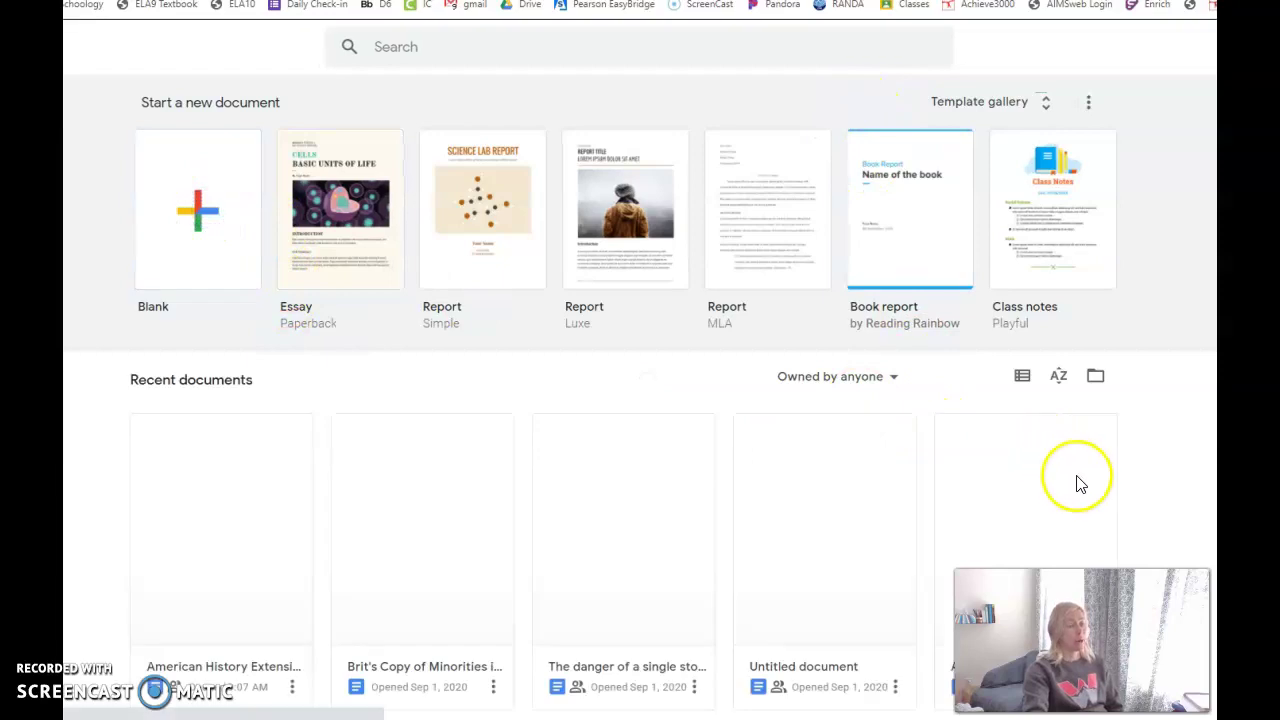
pyautogui.click(1074, 483)
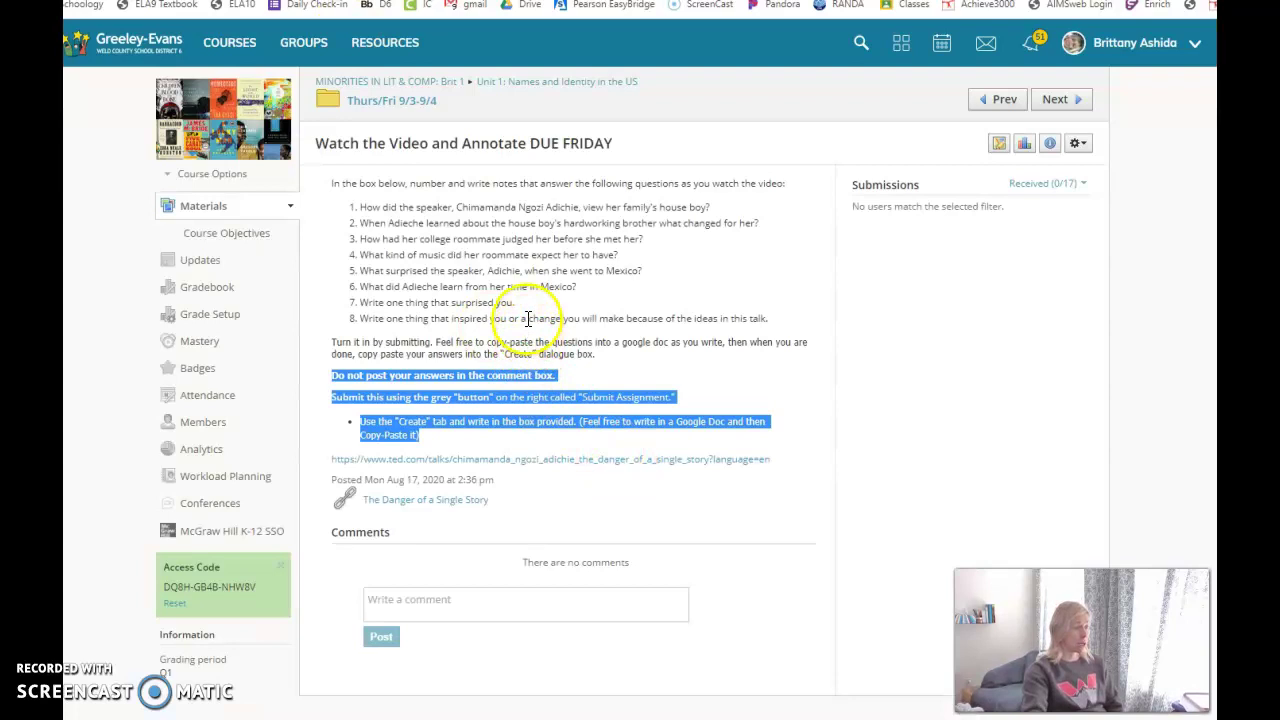
# Copy the eight numbered video questions from the Schoology assignment and go back to the blank document.
pyautogui.click(525, 316)
pyautogui.moveTo(770, 318); pyautogui.dragTo(364, 208)
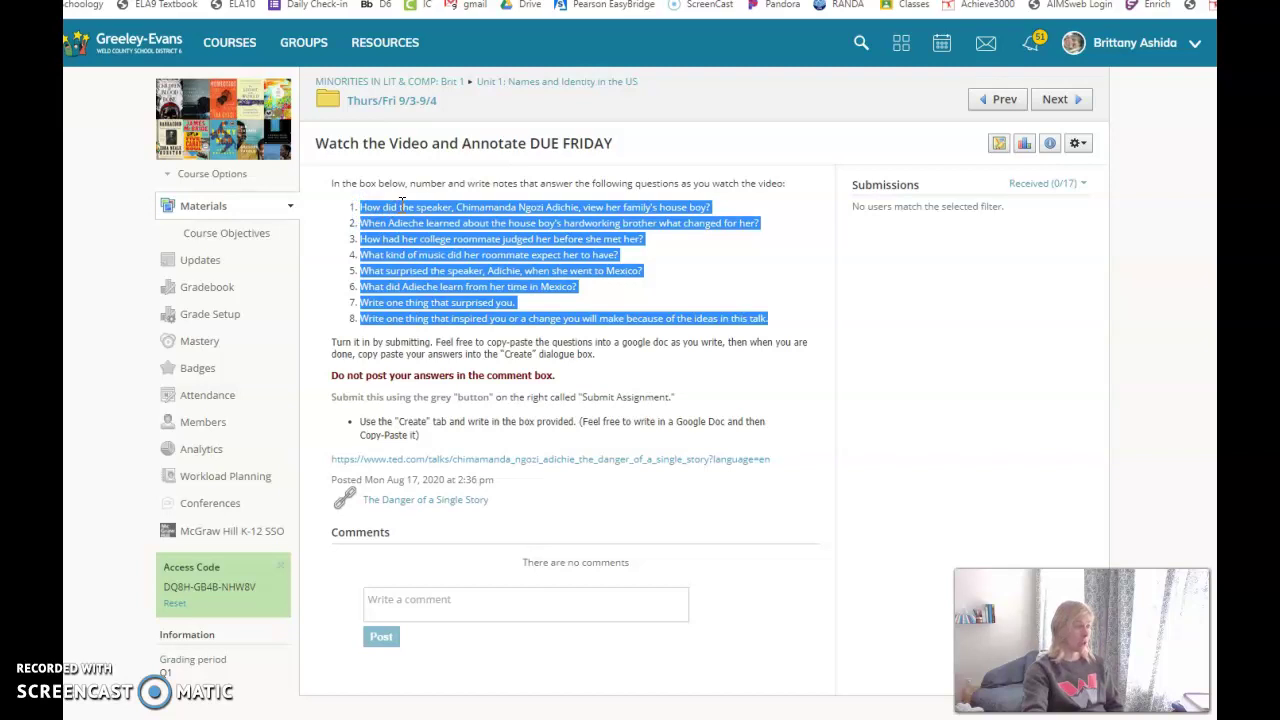
pyautogui.rightClick(406, 207)
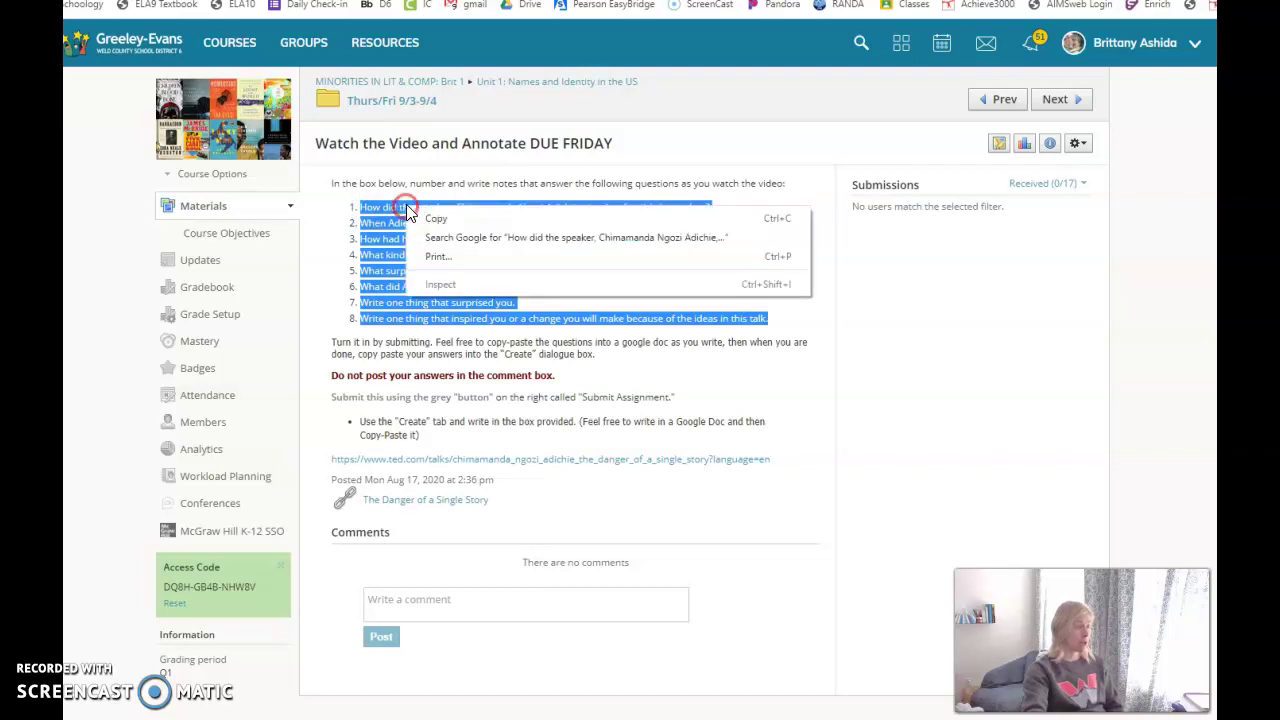
pyautogui.click(426, 216)
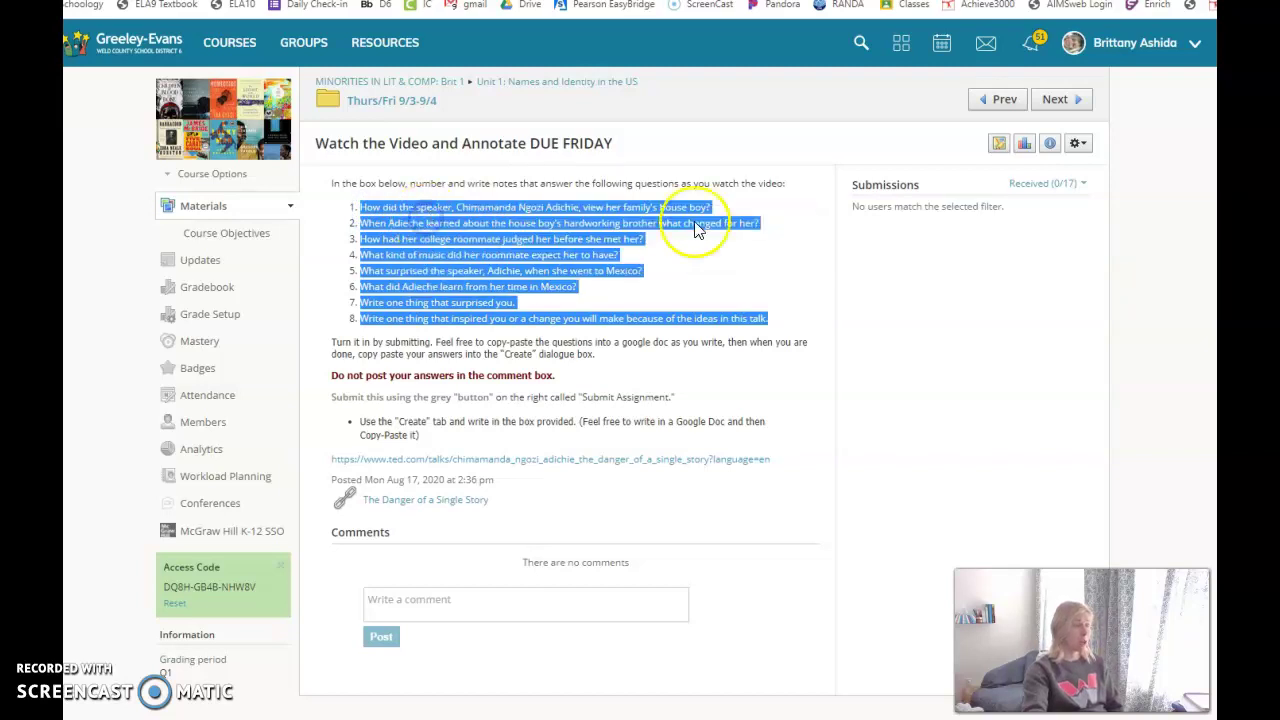
pyautogui.hotkey('ctrl', 'Tab')
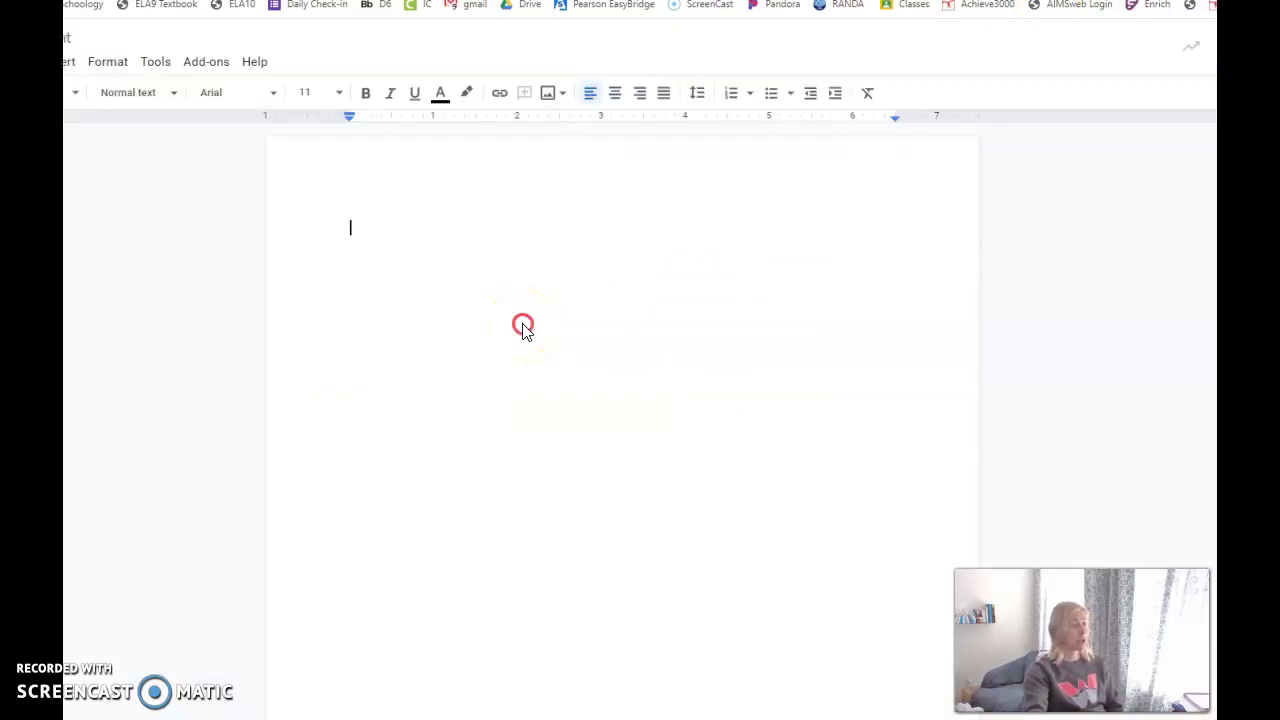
# Paste the eight questions into the document and retitle it, correcting the misspelt last title word.
pyautogui.rightClick(523, 327)
pyautogui.click(575, 400)
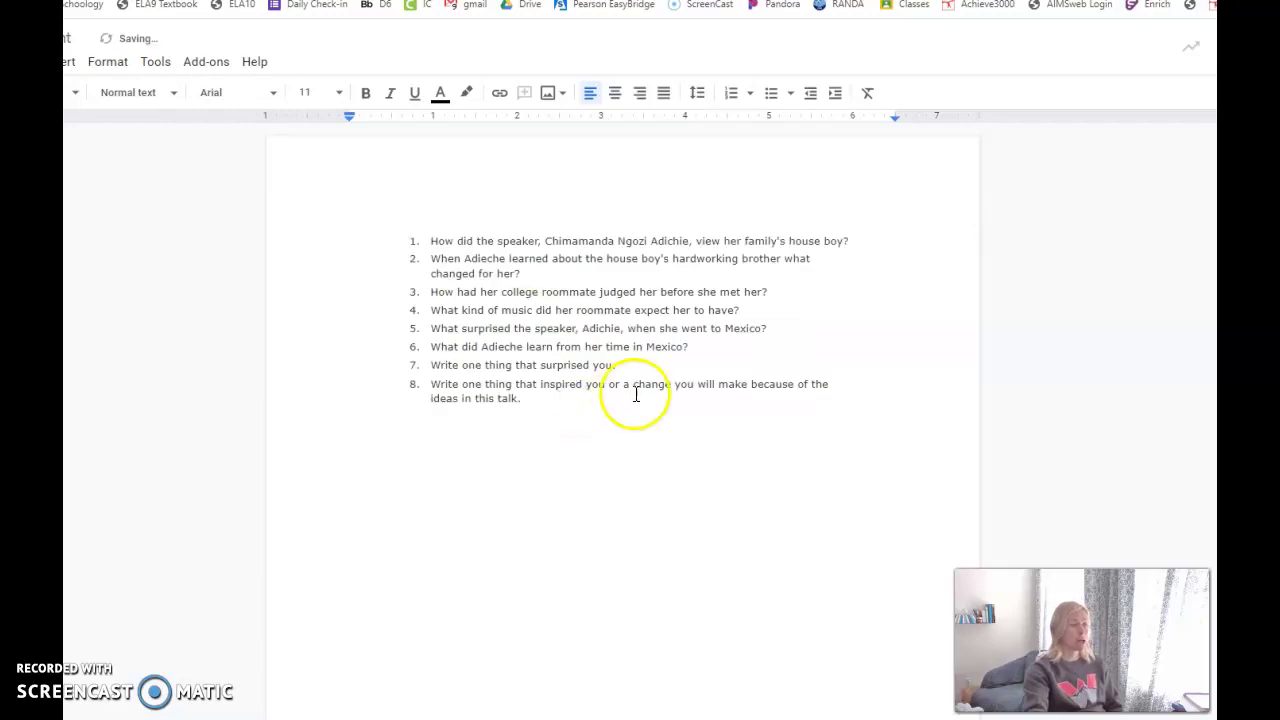
pyautogui.click(70, 38)
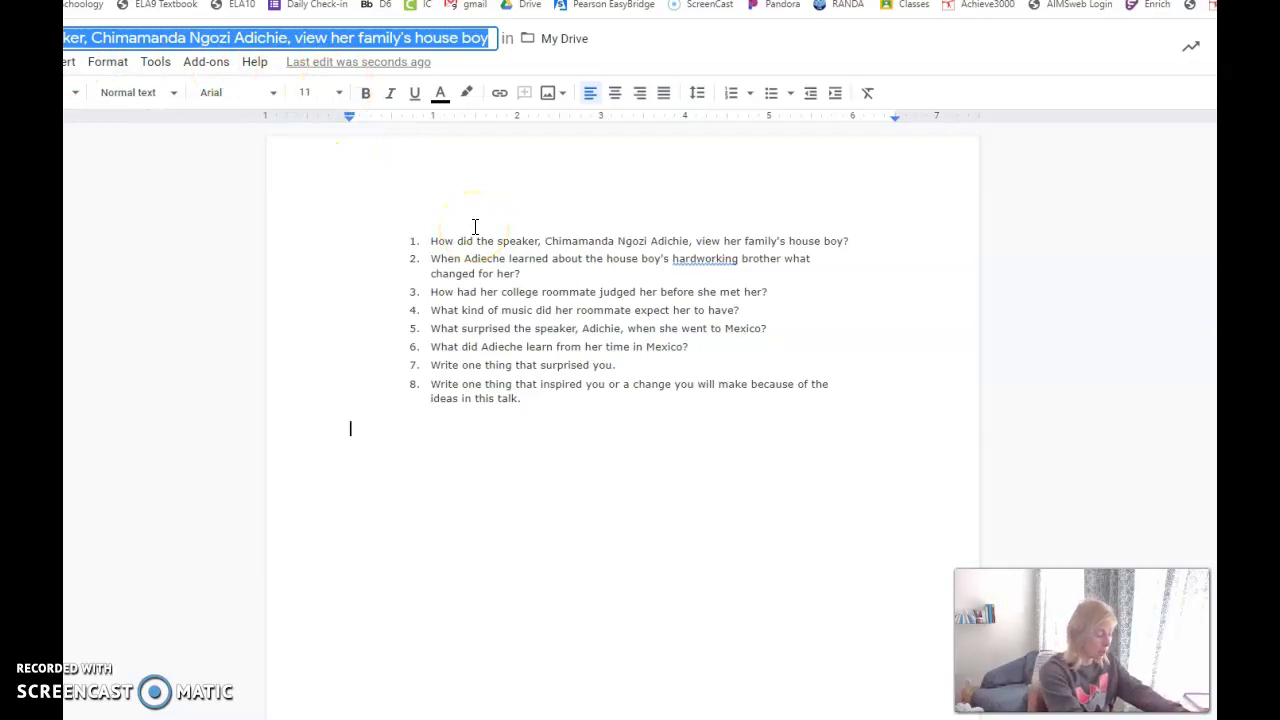
pyautogui.write('e')
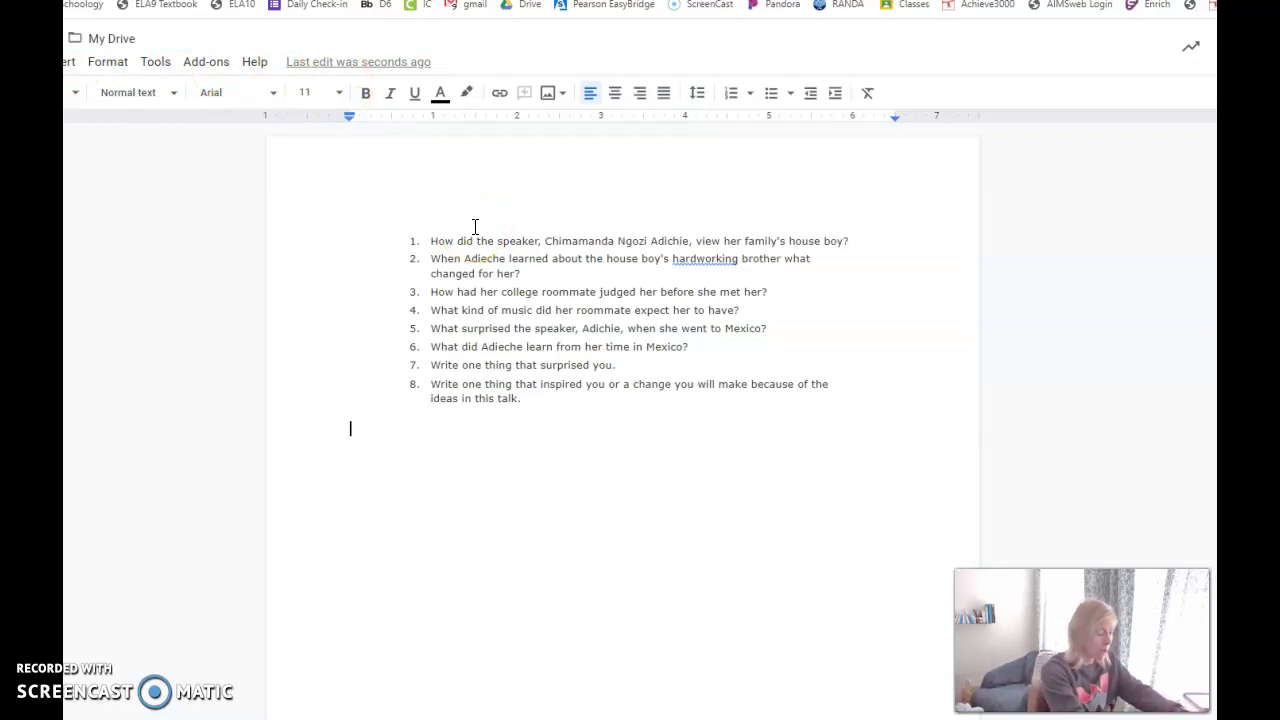
pyautogui.write(' Sotry')
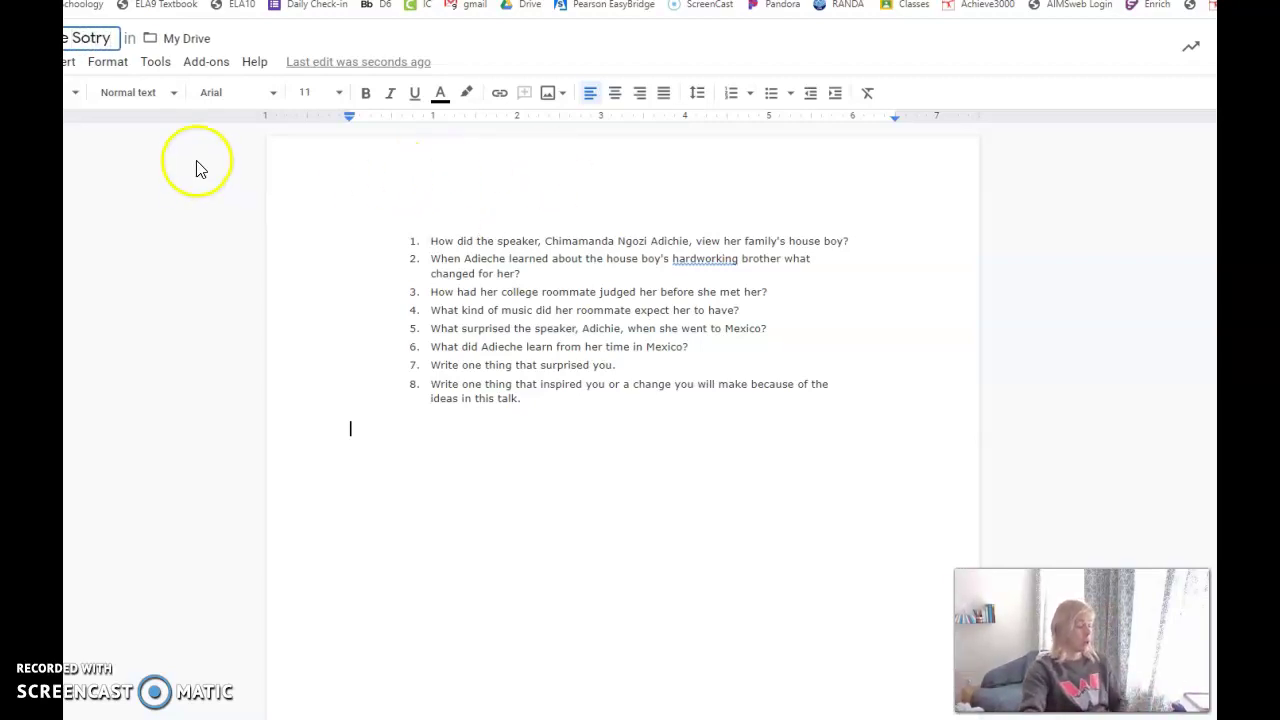
pyautogui.click(92, 38)
pyautogui.press('BackSpace')
pyautogui.write('r')
pyautogui.click(93, 38)
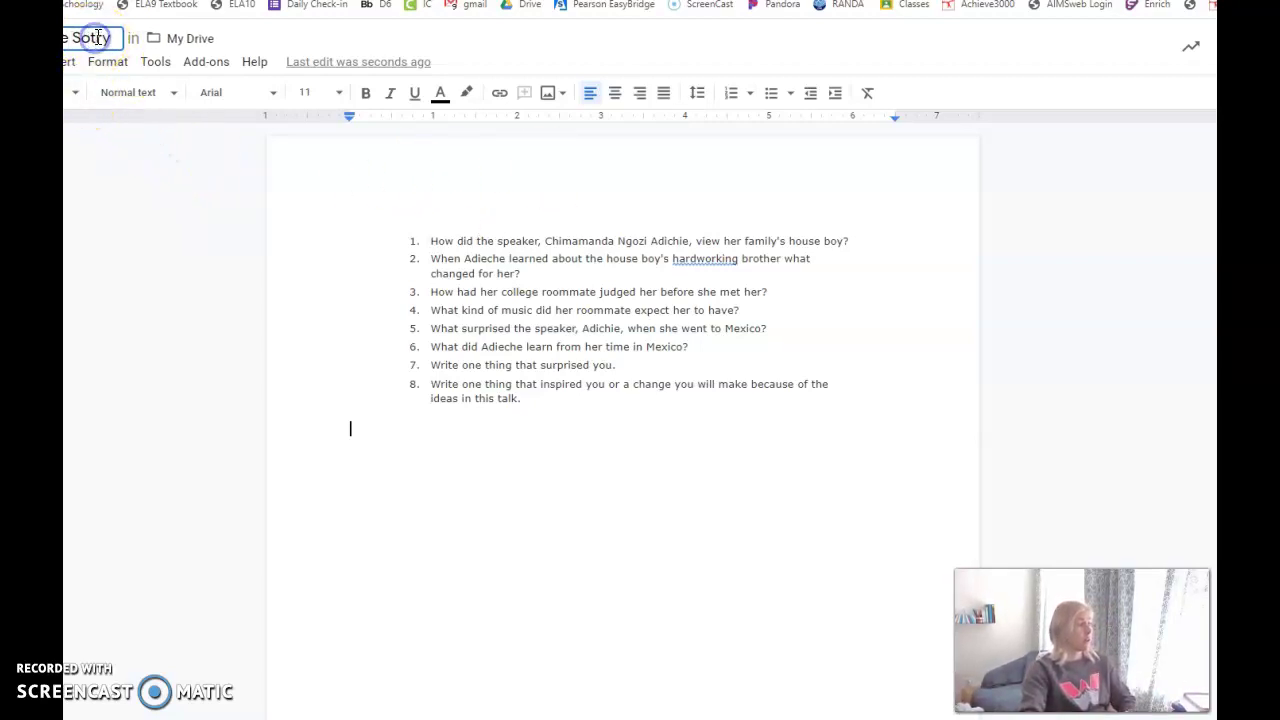
pyautogui.press('BackSpace')
pyautogui.press('BackSpace')
pyautogui.press('BackSpace')
pyautogui.write('tor')
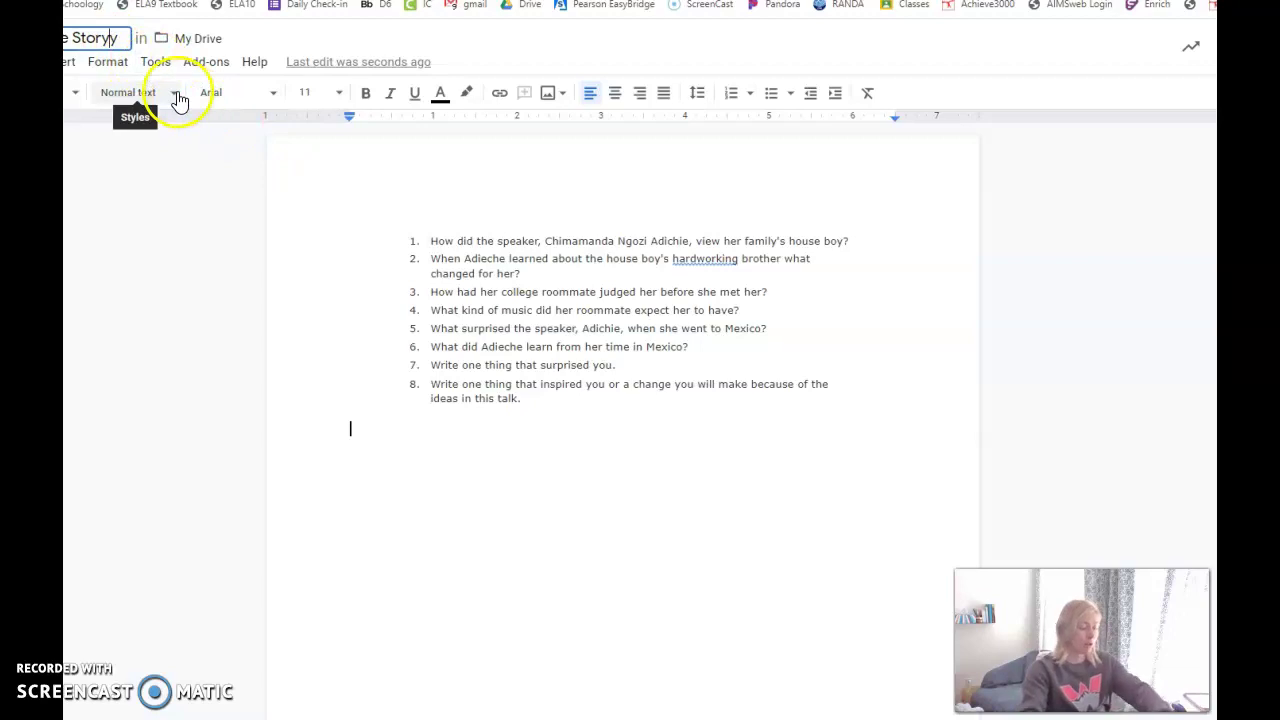
# Add an empty item after question 1, turn the list into bullets, and copy the whole list.
pyautogui.click(878, 236)
pyautogui.press('Return')
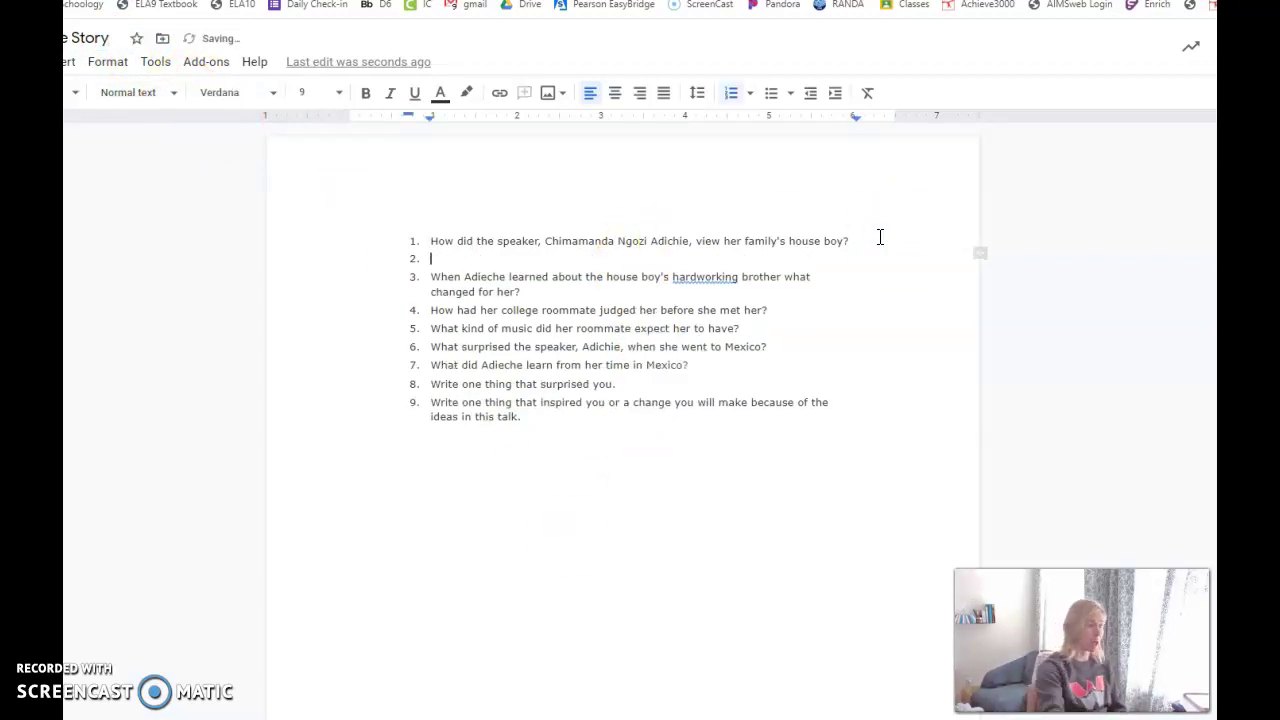
pyautogui.click(771, 93)
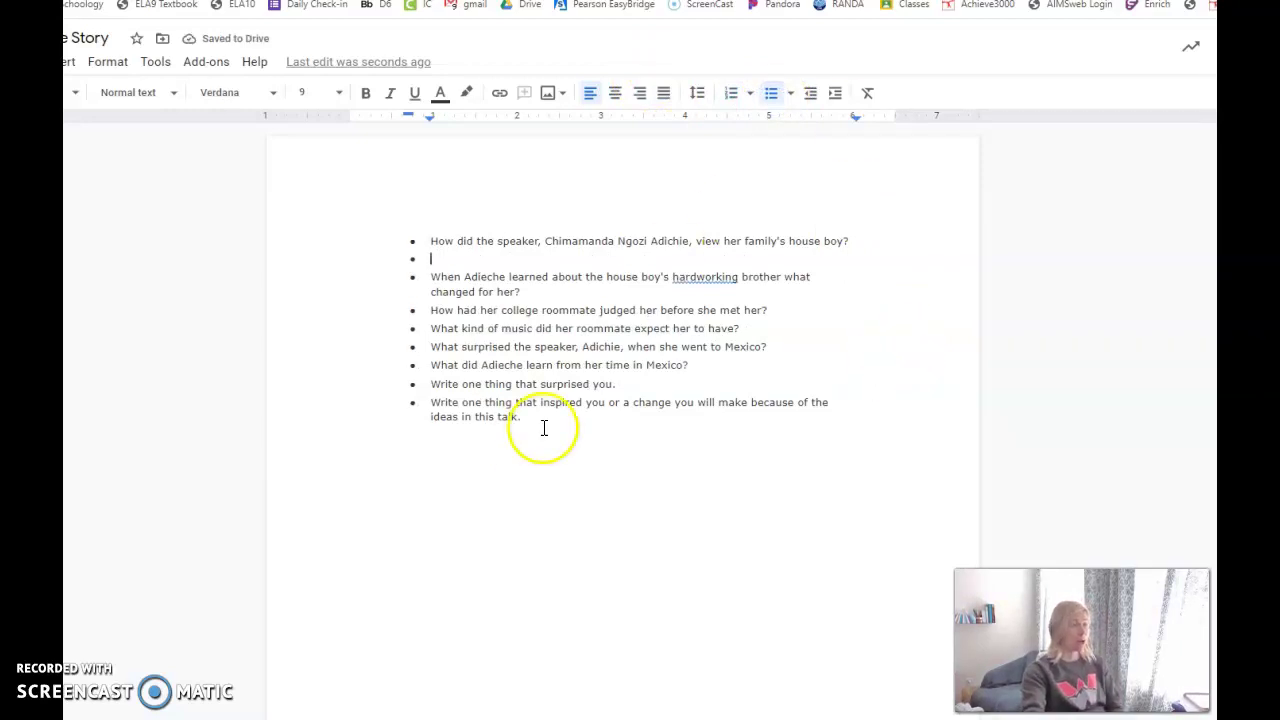
pyautogui.moveTo(546, 426); pyautogui.dragTo(395, 247)
pyautogui.rightClick(524, 342)
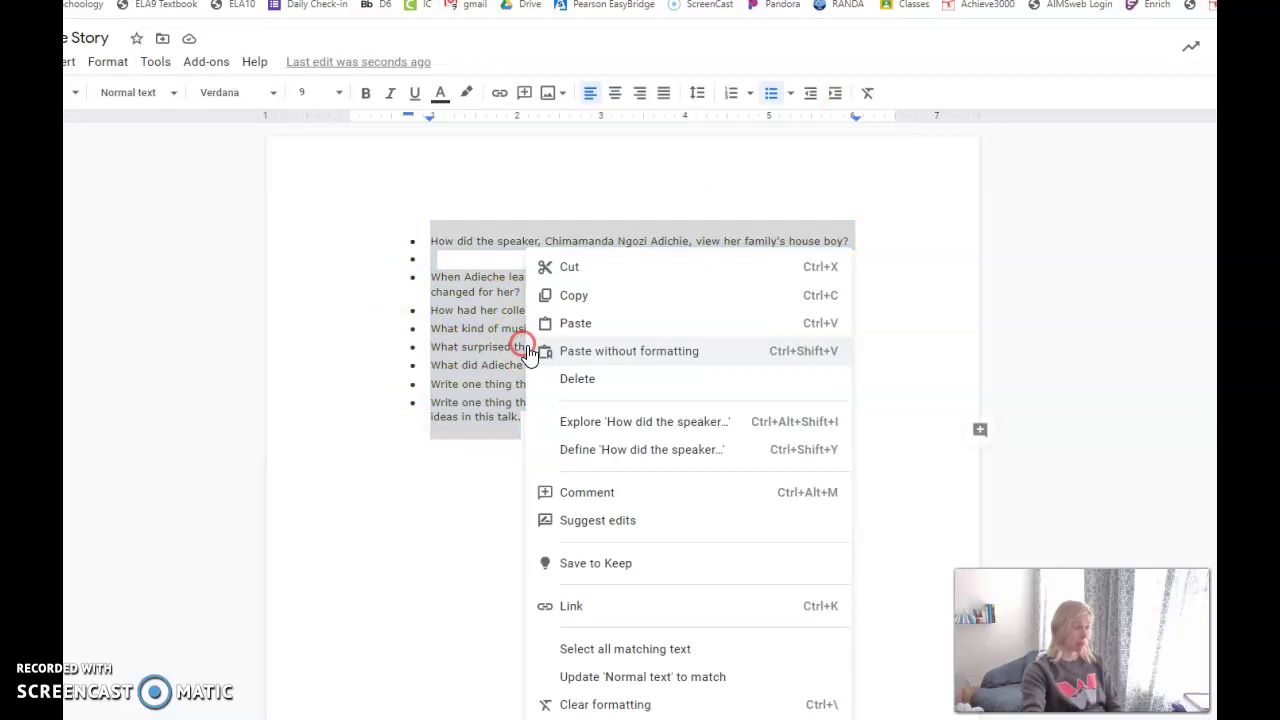
pyautogui.click(603, 298)
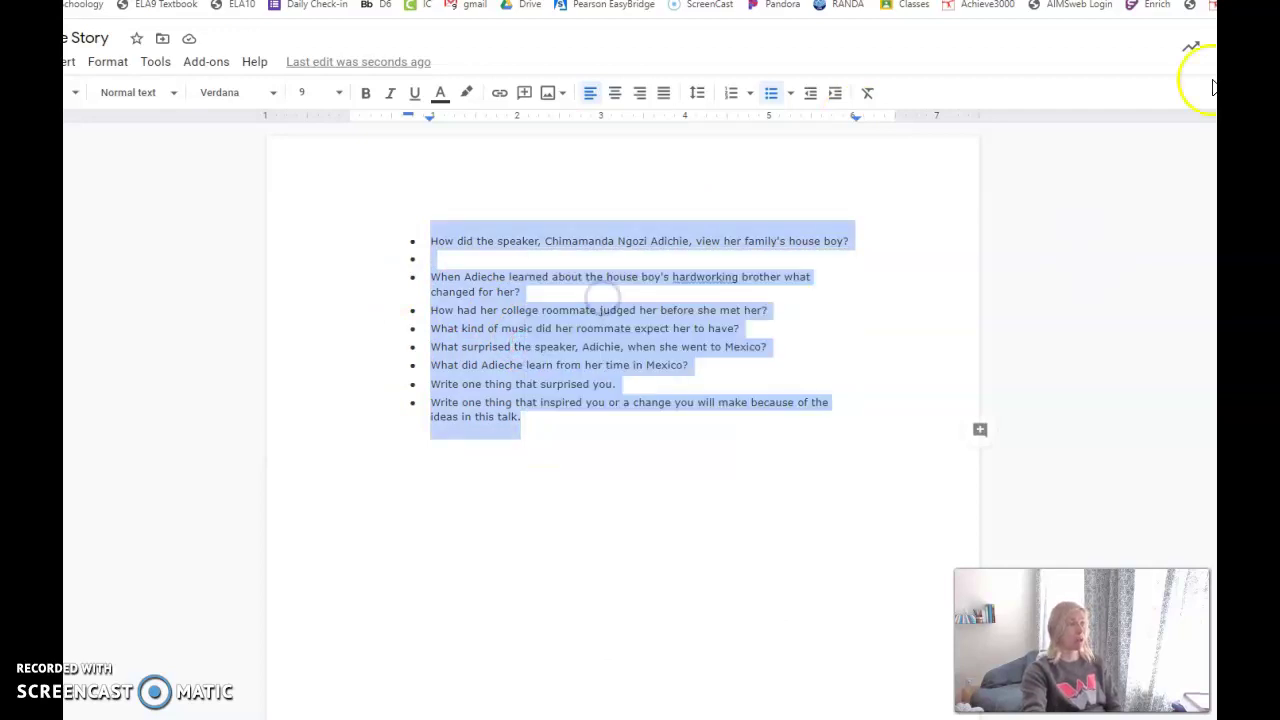
pyautogui.hotkey('ctrl', 'Tab')
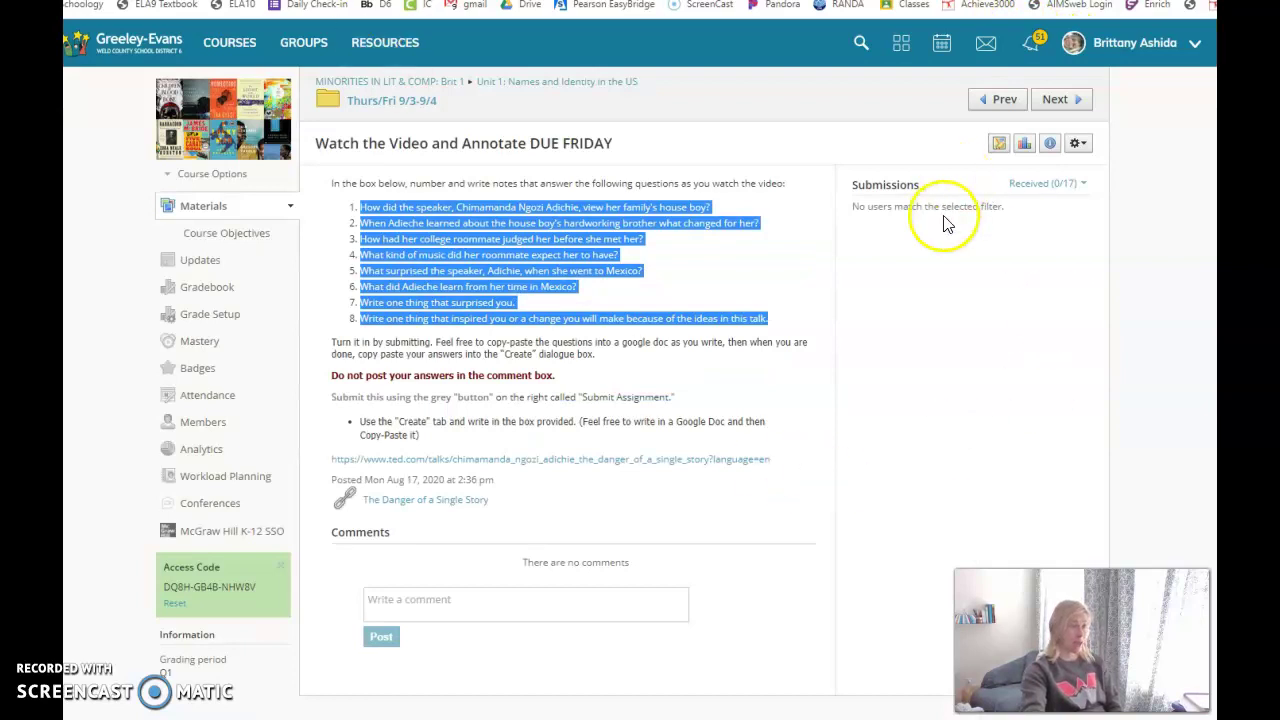
pyautogui.click(888, 210)
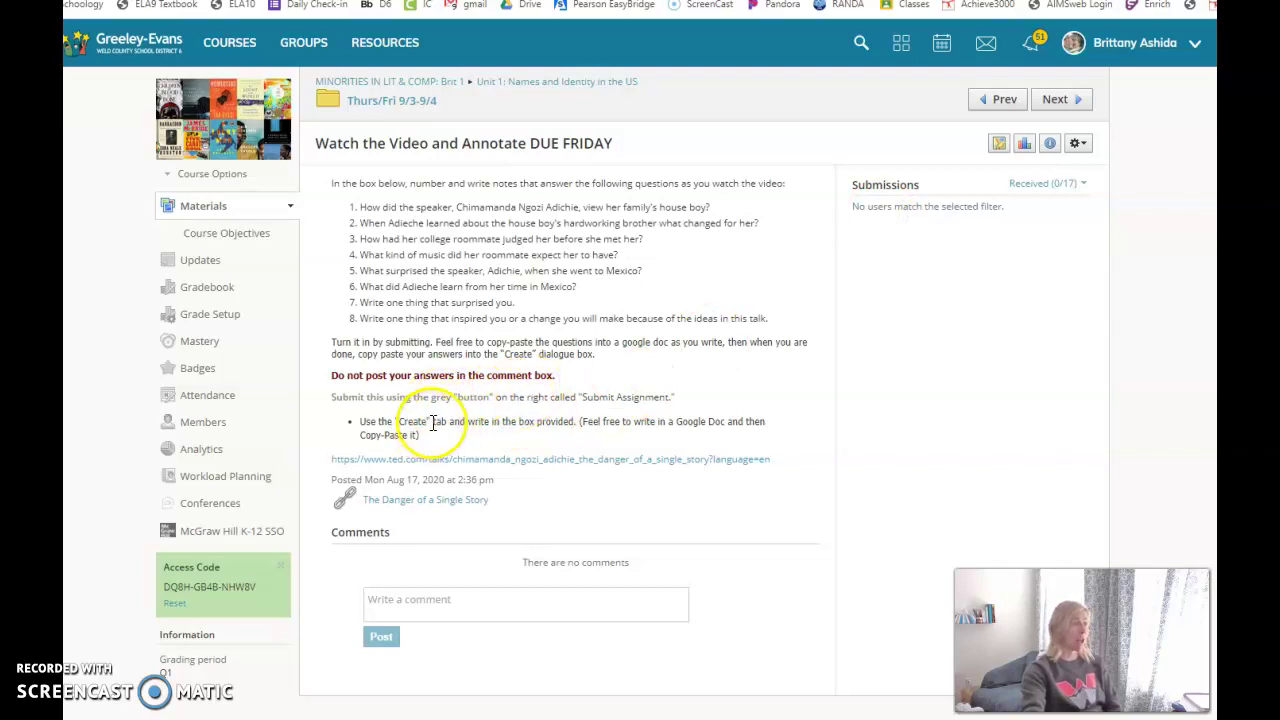
pyautogui.moveTo(430, 421); pyautogui.dragTo(389, 421)
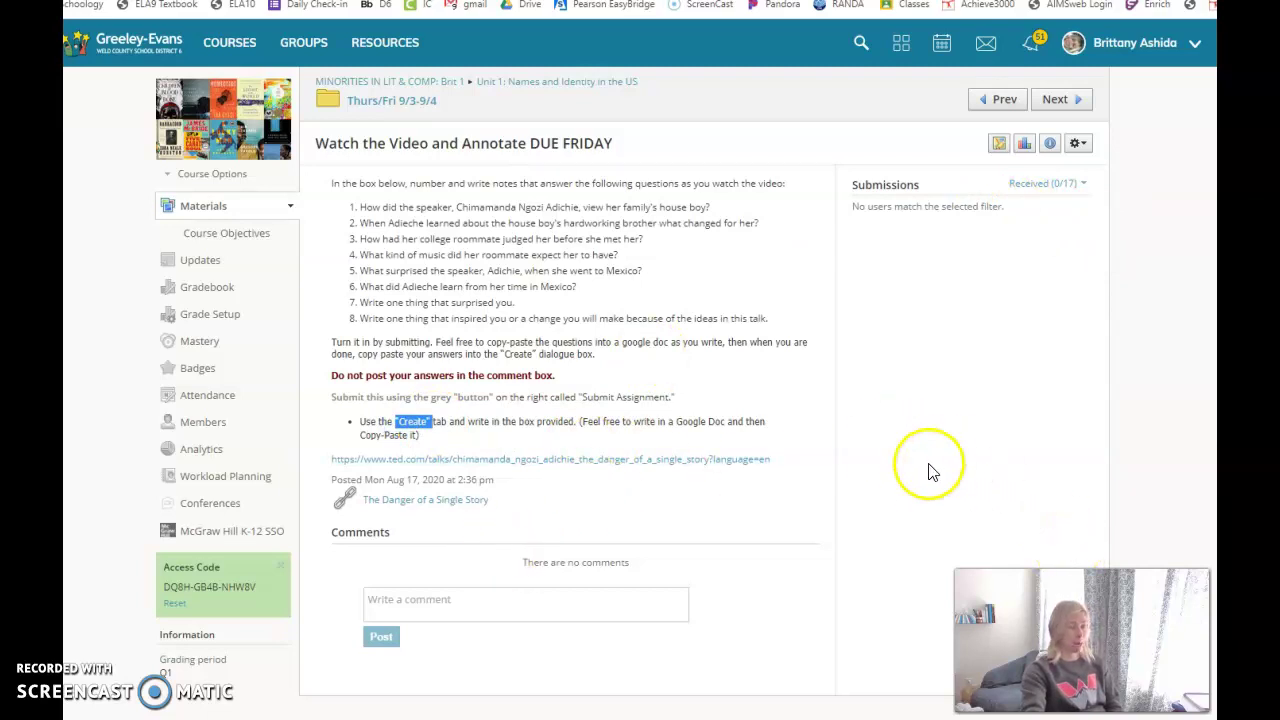
pyautogui.click(446, 602)
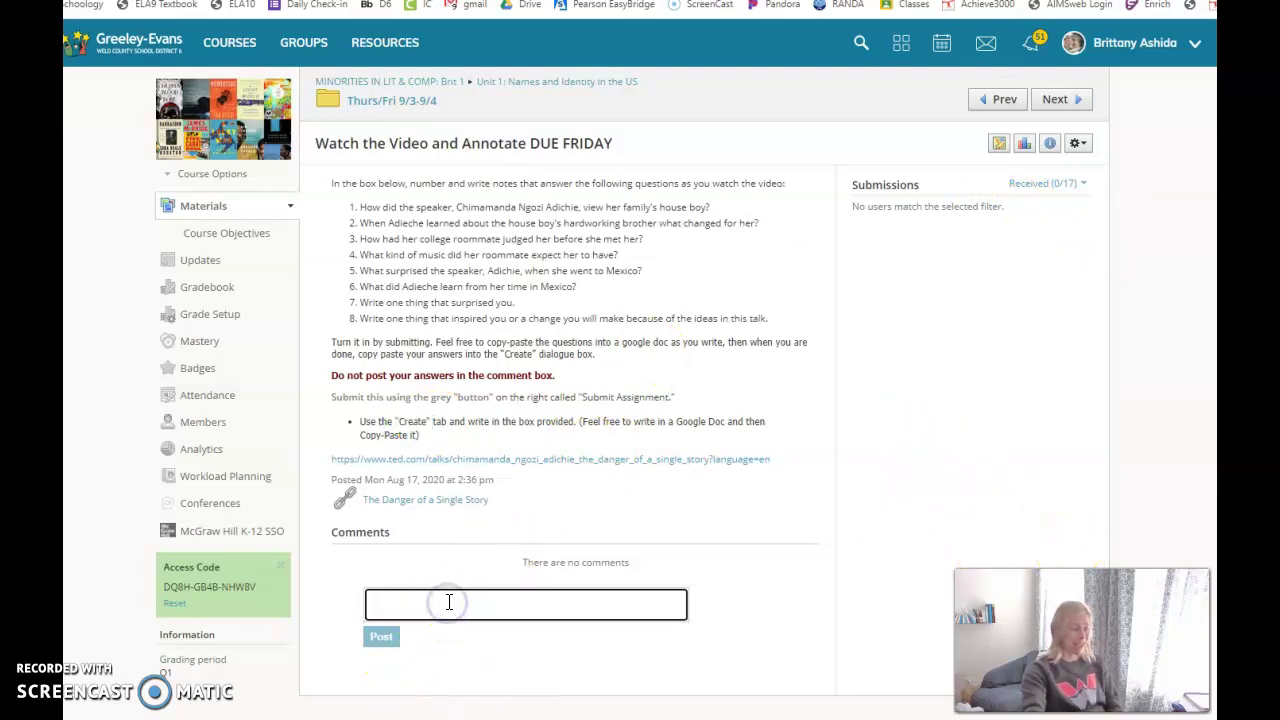
pyautogui.click(987, 307)
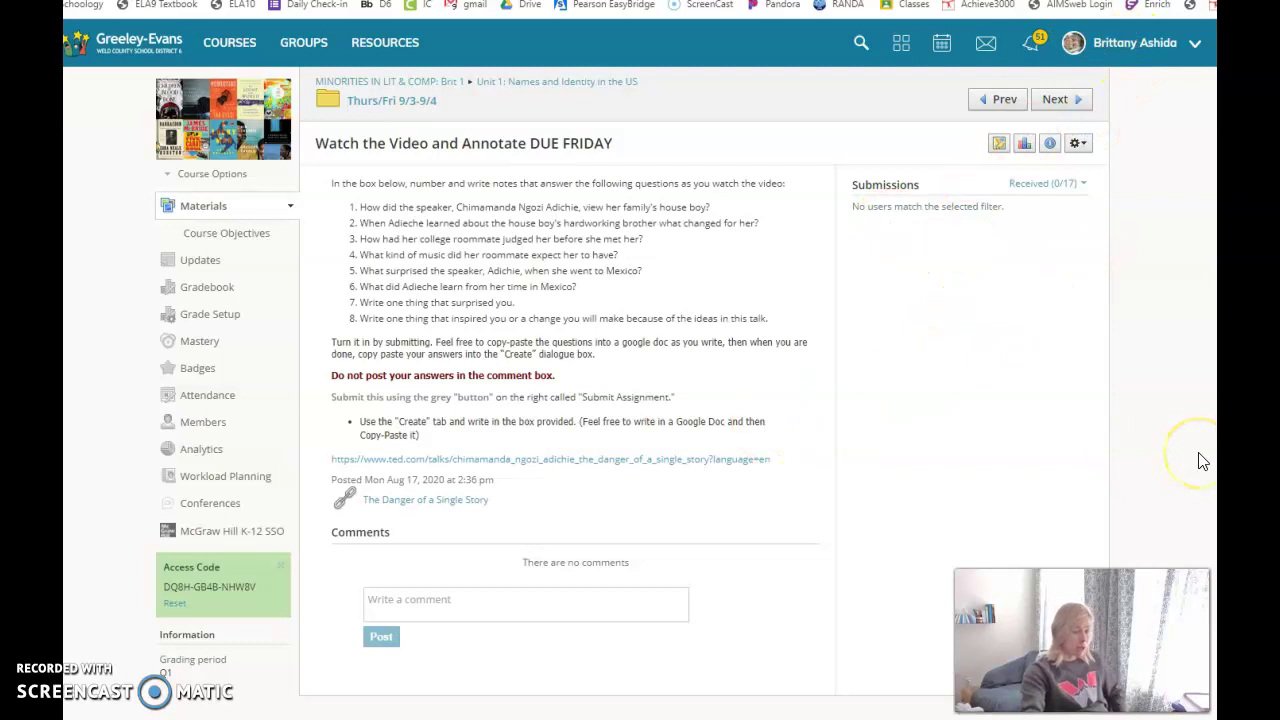
pyautogui.click(500, 82)
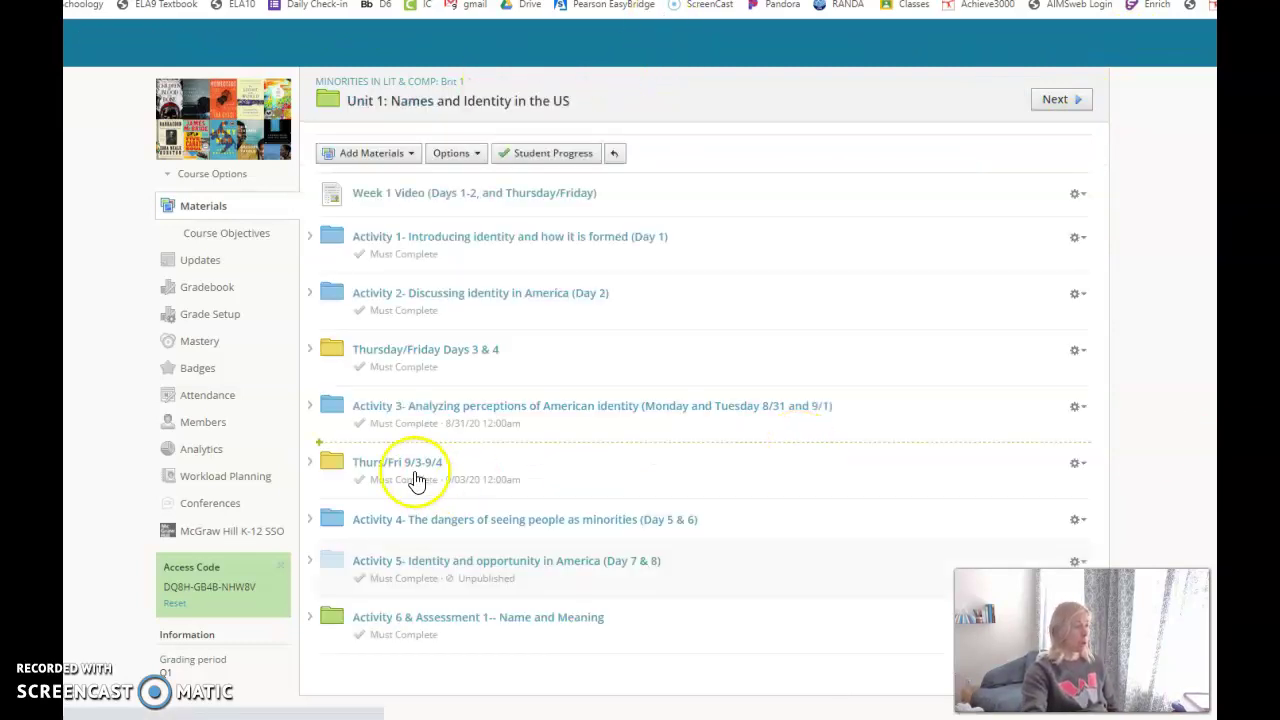